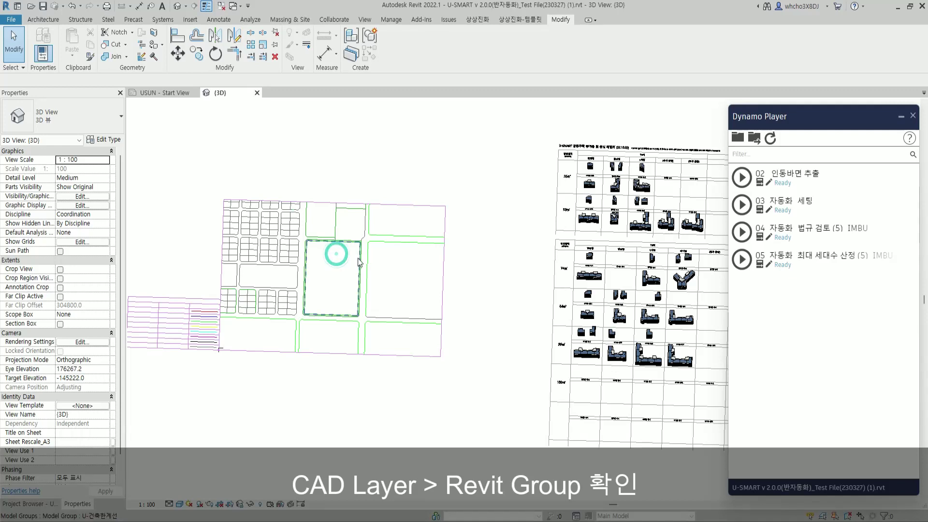
- Inspect the plot model group and its boundary lines and dimensions
click(359, 262)
scroll(363, 258, up, 1)
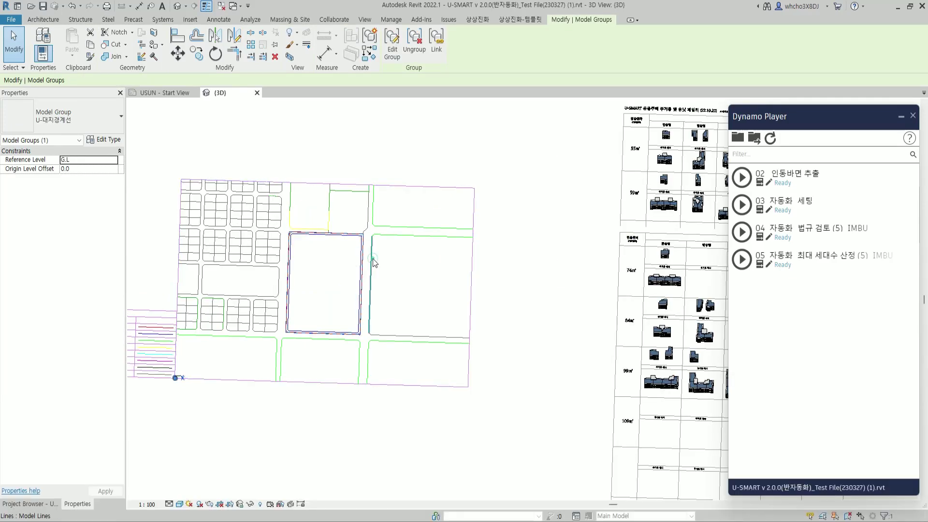
click(372, 259)
click(382, 235)
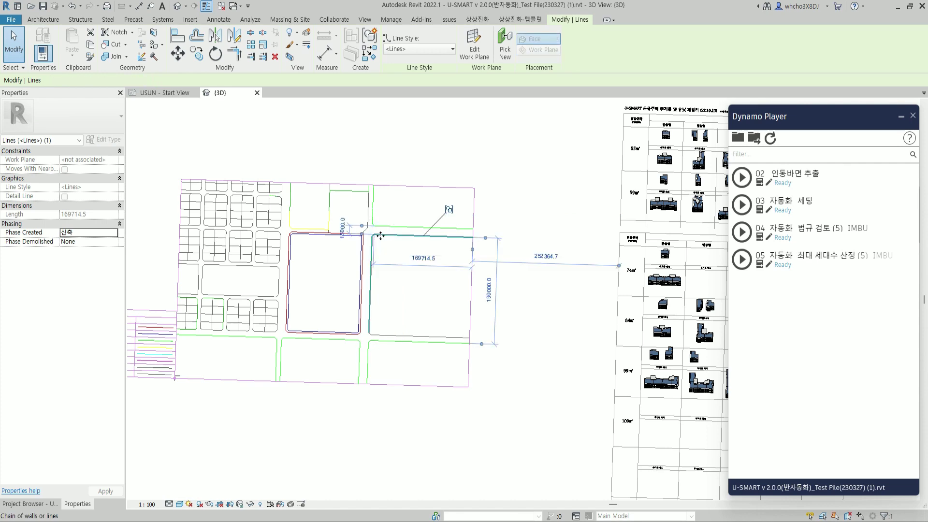
click(541, 275)
scroll(493, 303, down, 2)
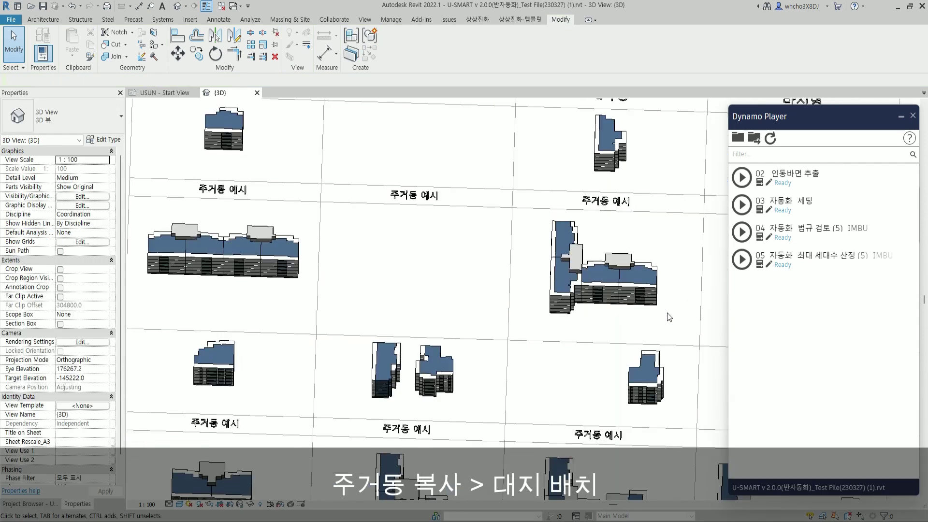
- Copy the 74A apartment building from the unit sheet onto the site plot, viewed from the top
drag(659, 321, 547, 254)
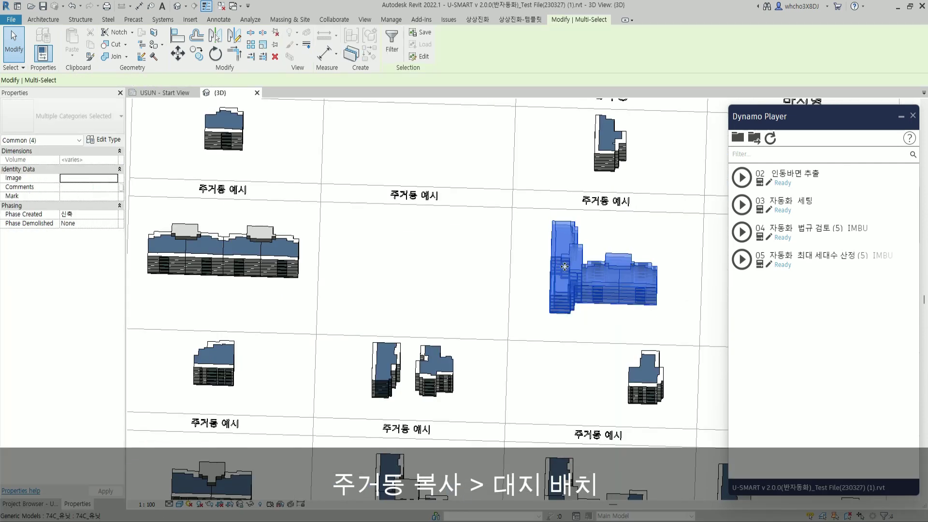
scroll(556, 261, down, 5)
ctrl+drag(575, 275, 249, 256)
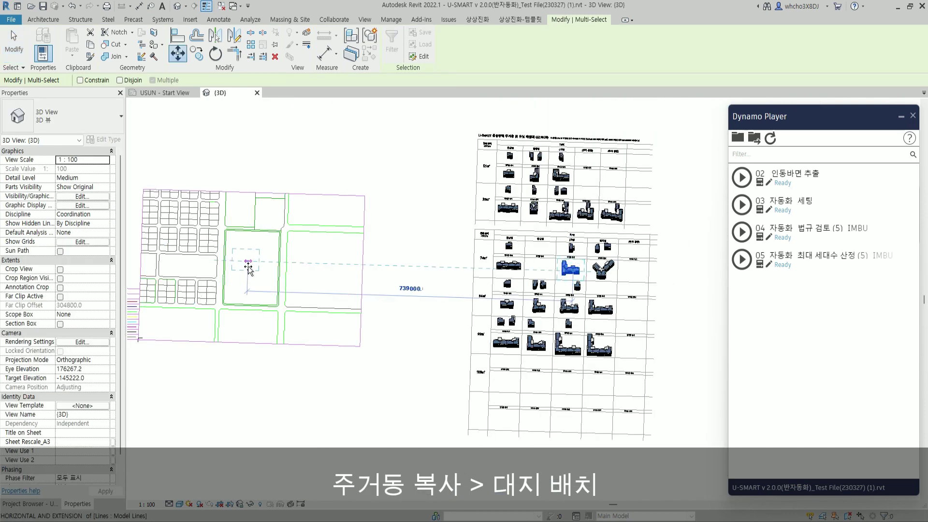
scroll(251, 256, up, 5)
scroll(283, 261, up, 3)
click(283, 261)
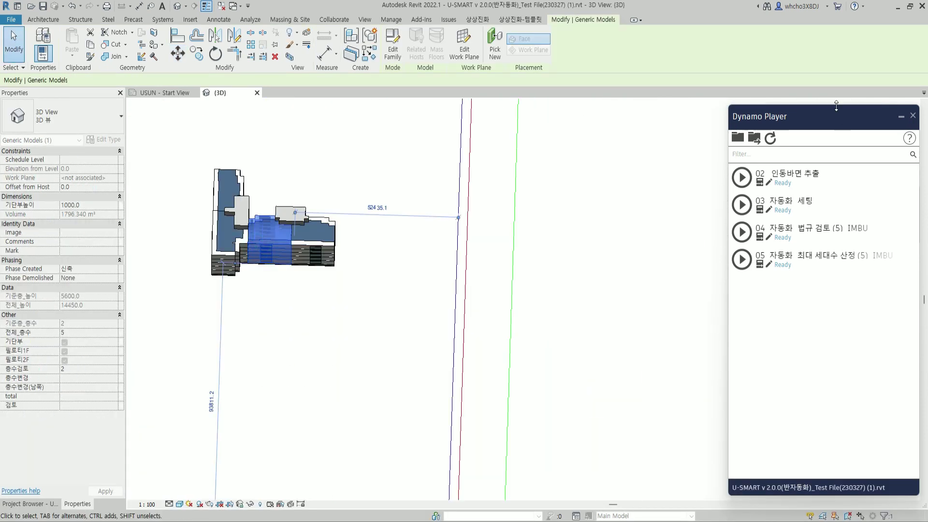
click(870, 143)
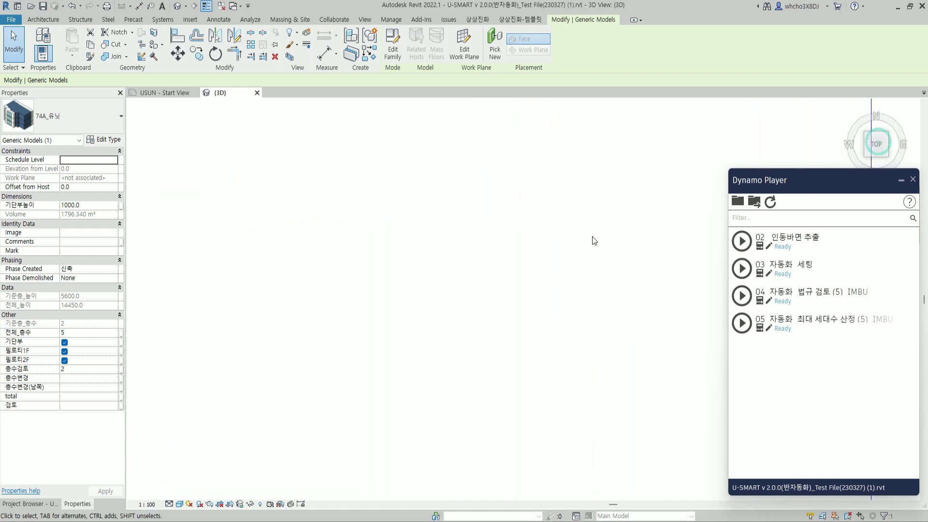
- Move the 74A+74A core beside the unit block, select the floor pad, and run script 02 인동바면 추출
scroll(556, 278, down, 3)
drag(559, 273, 580, 203)
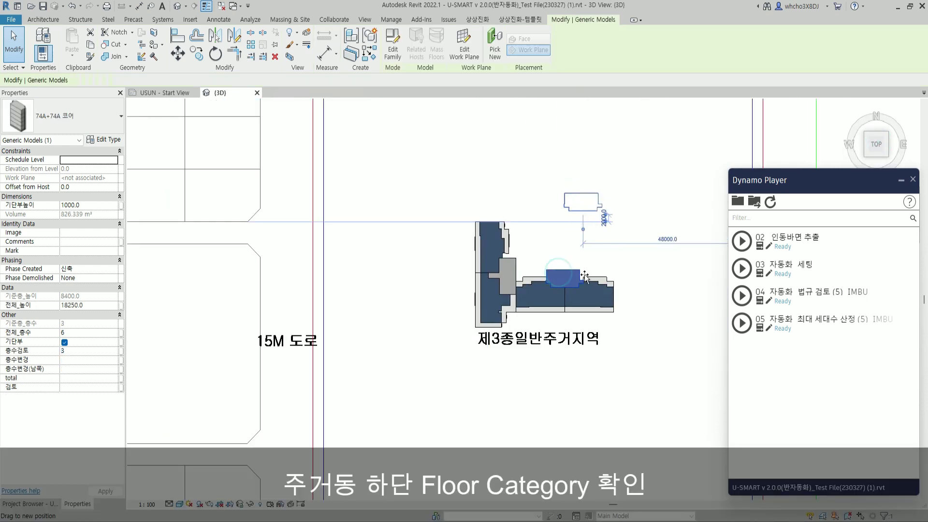
click(536, 323)
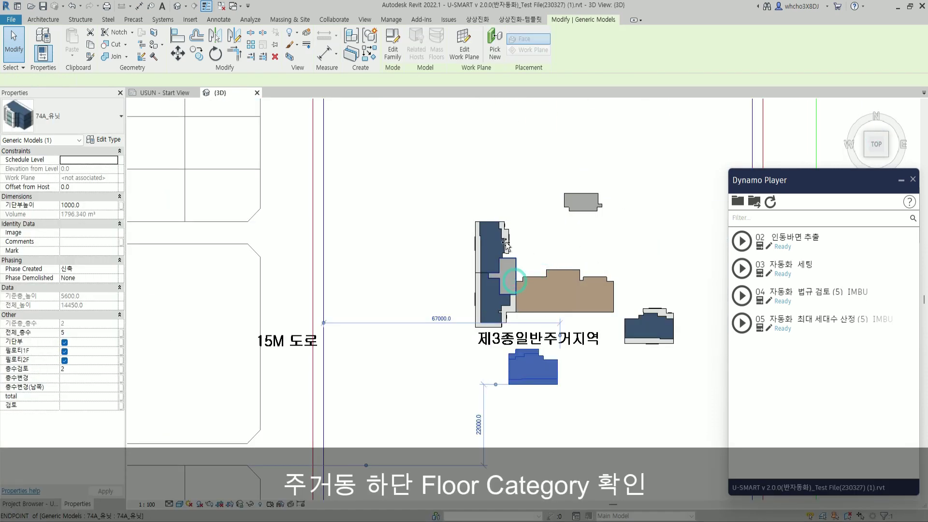
drag(510, 281, 480, 224)
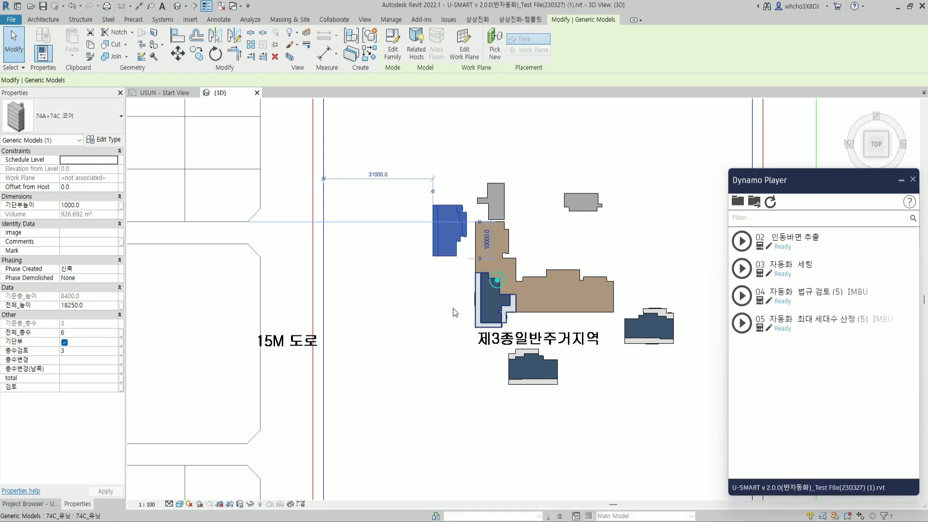
click(549, 272)
shift+middle_drag(550, 271, 563, 240)
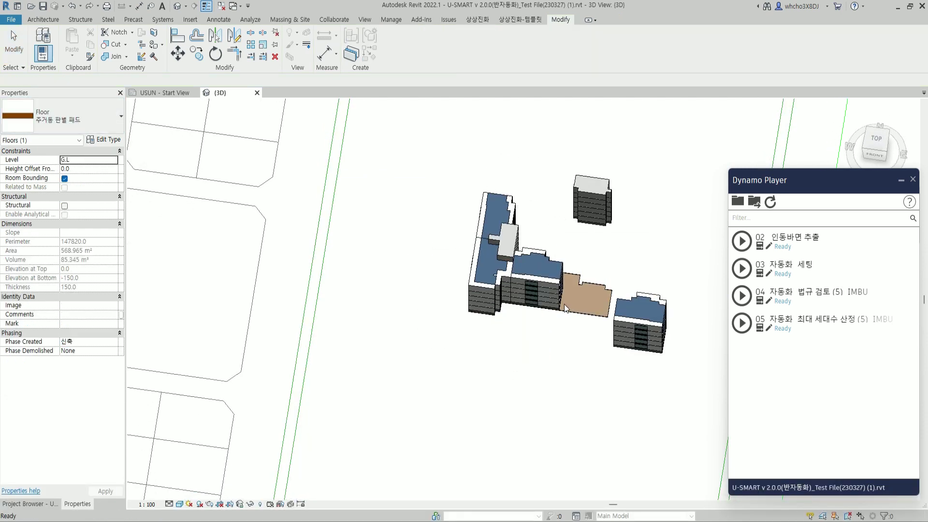
click(741, 244)
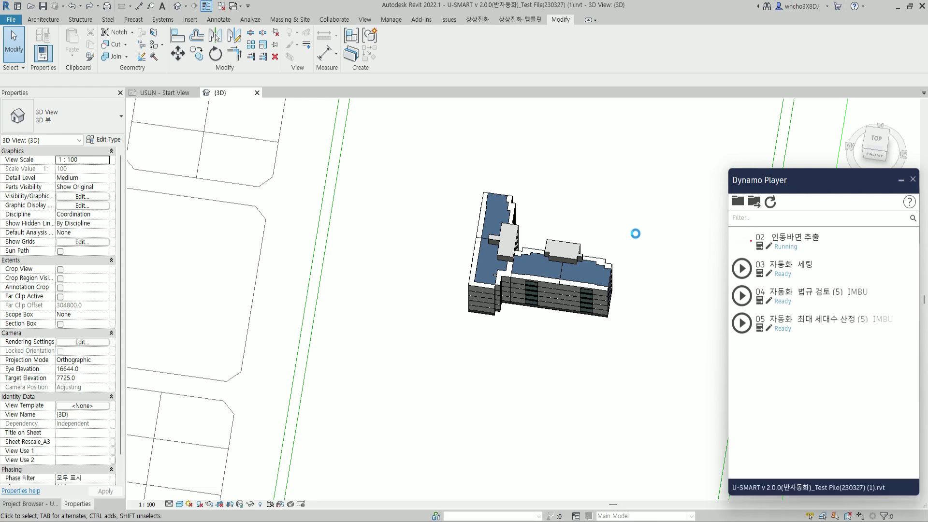
- Move the four building pieces and the floor aside to reveal the generated walls
click(572, 247)
ctrl+click(541, 252)
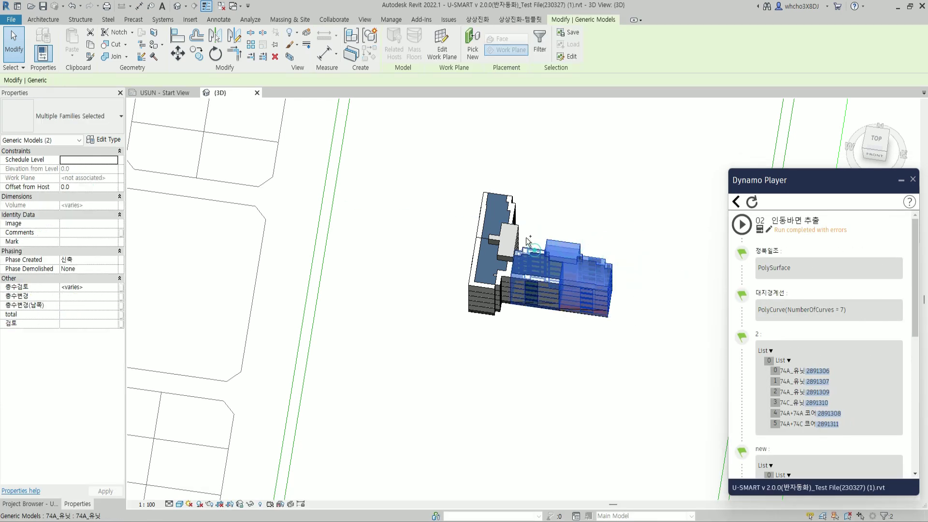
ctrl+click(511, 212)
ctrl+click(484, 285)
drag(548, 246, 617, 187)
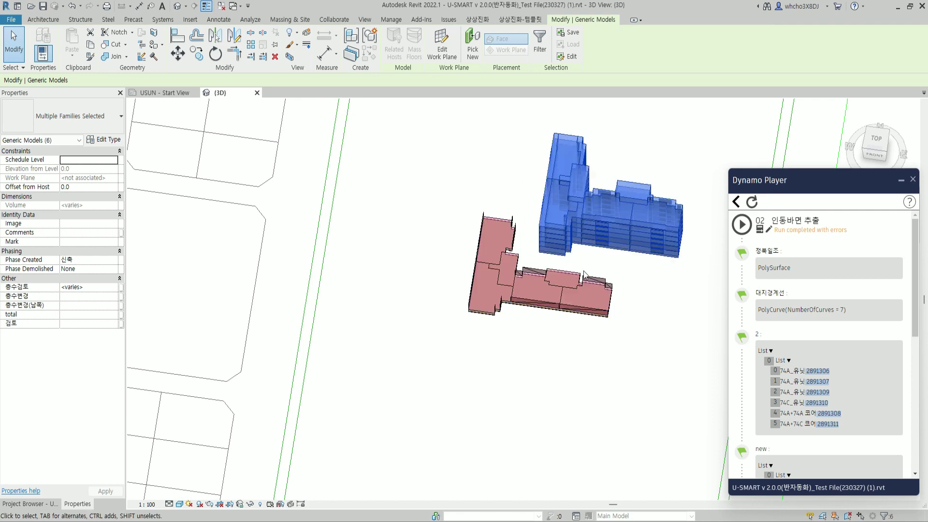
click(514, 311)
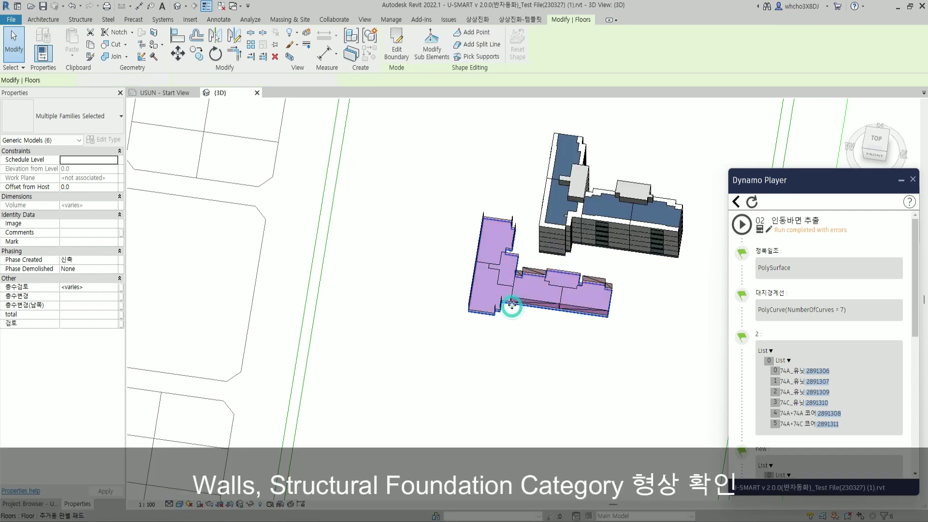
drag(510, 308, 451, 393)
- Inspect the generated walls and structural foundation, then return to the Dynamo script list
click(604, 308)
shift+middle_drag(556, 290, 459, 256)
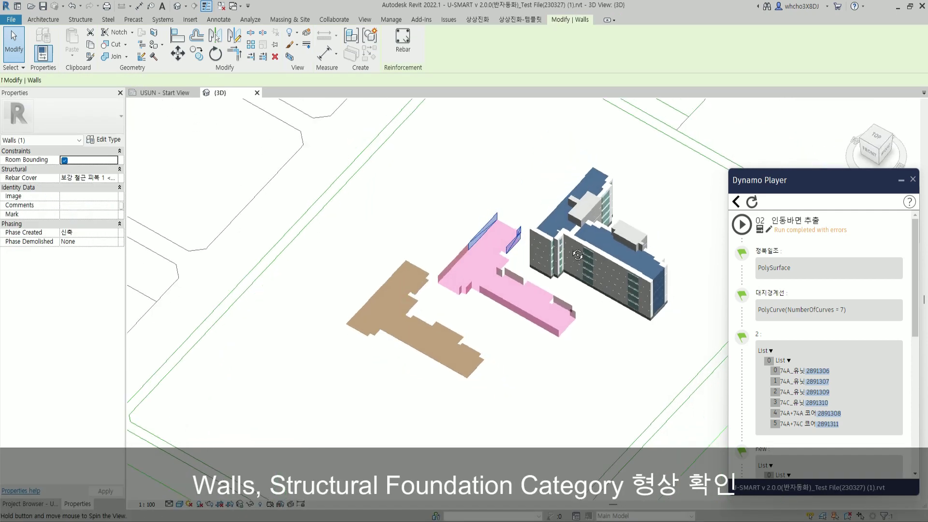
click(457, 256)
click(502, 275)
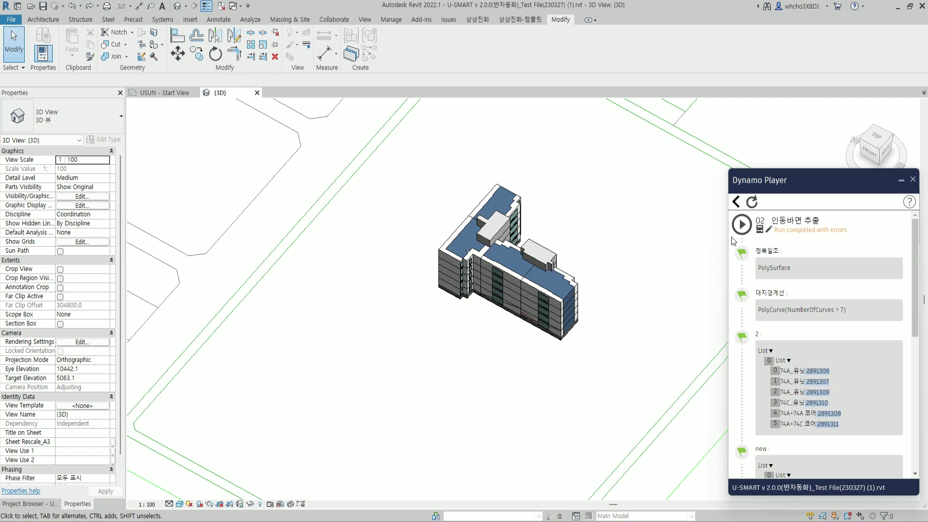
click(736, 202)
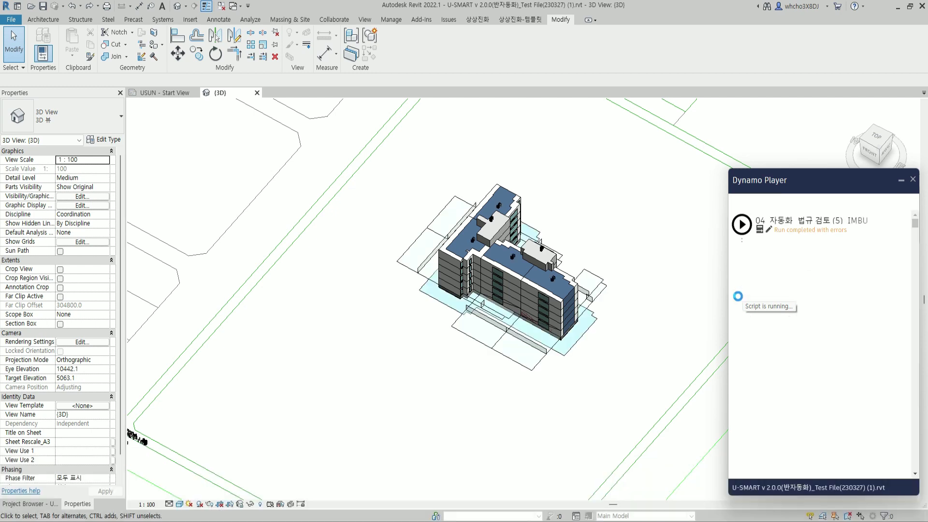
- Orbit and zoom to read the 3D text legal-check results and unit totals
click(547, 265)
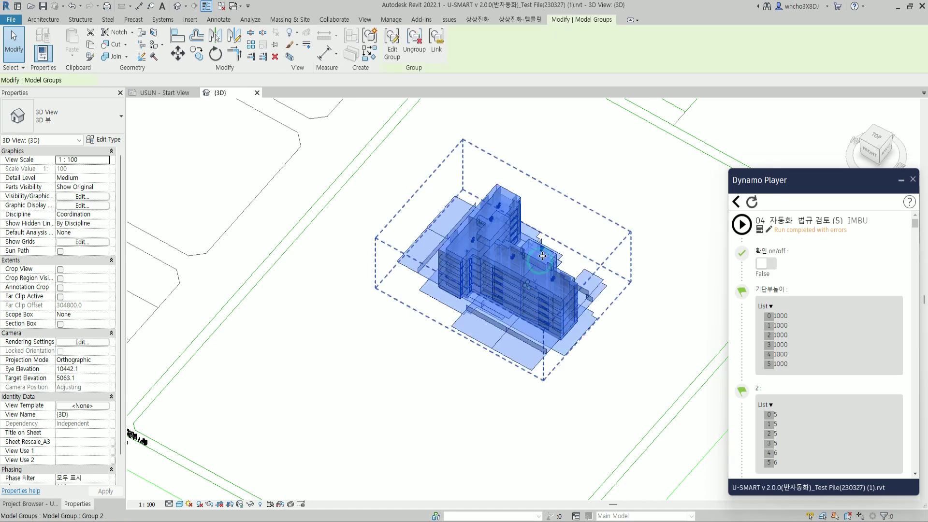
mouse_move(547, 265)
shift+middle_down()
mouse_move(611, 342)
mouse_move(633, 239)
mouse_move(588, 348)
mouse_move(556, 290)
shift+middle_up()
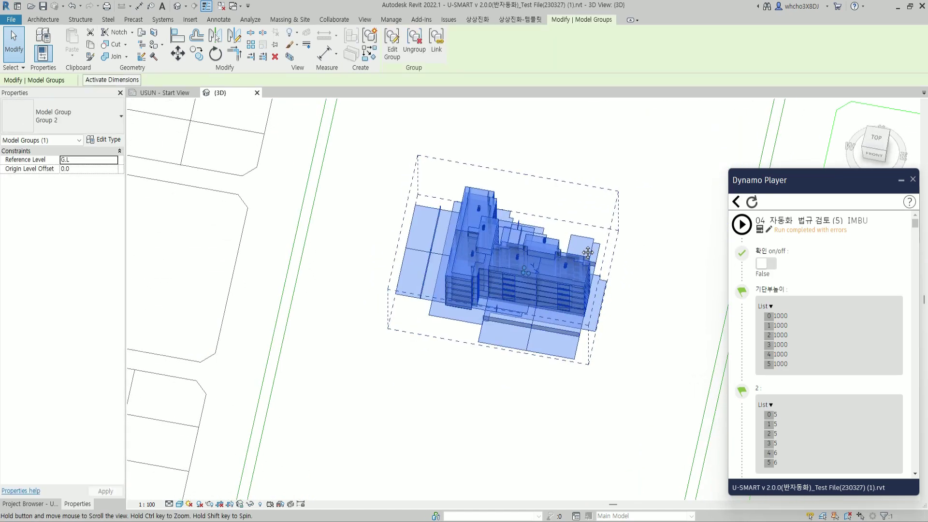
middle_drag(483, 338, 580, 217)
click(310, 425)
shift+middle_drag(432, 455, 412, 458)
scroll(413, 458, up, 2)
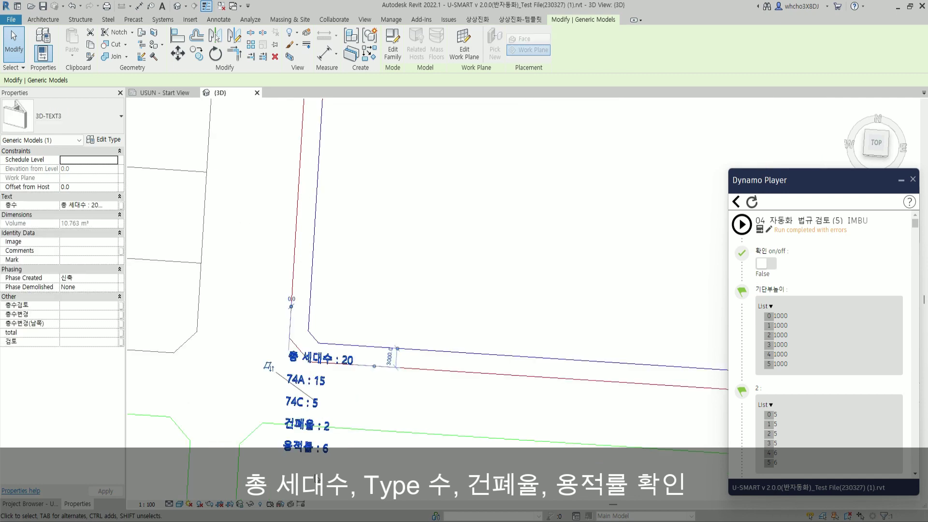
scroll(333, 460, up, 2)
scroll(334, 460, down, 5)
- Select the building model group and start moving it with MV from a picked point
click(477, 217)
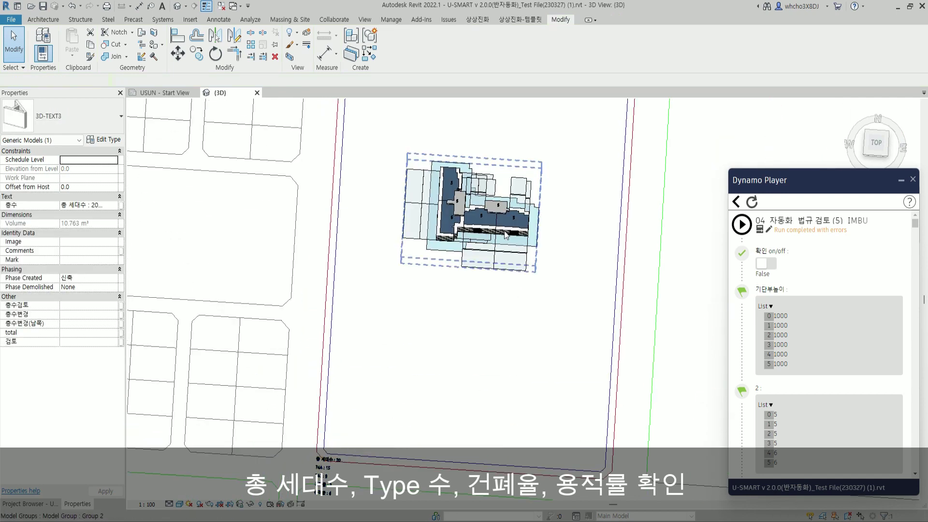
scroll(574, 188, down, 3)
shift+middle_drag(555, 207, 542, 205)
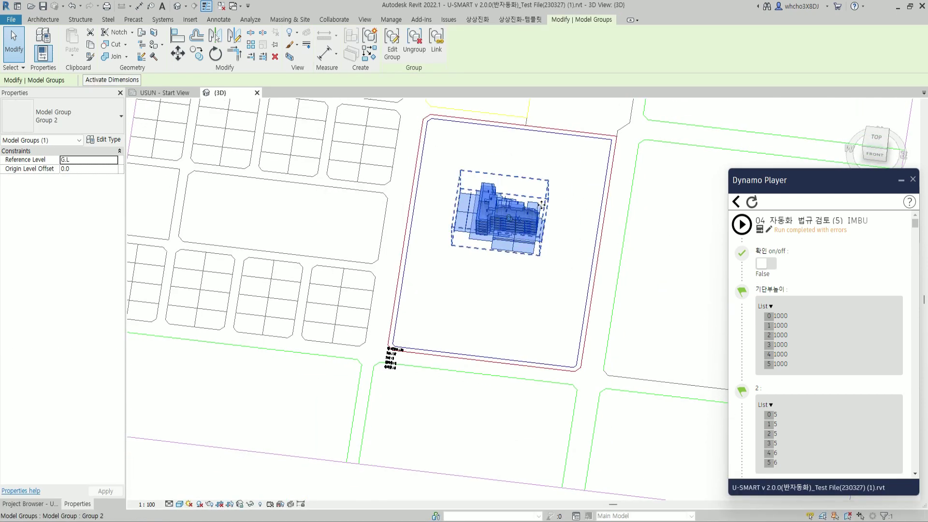
key(m)
key(v)
click(506, 225)
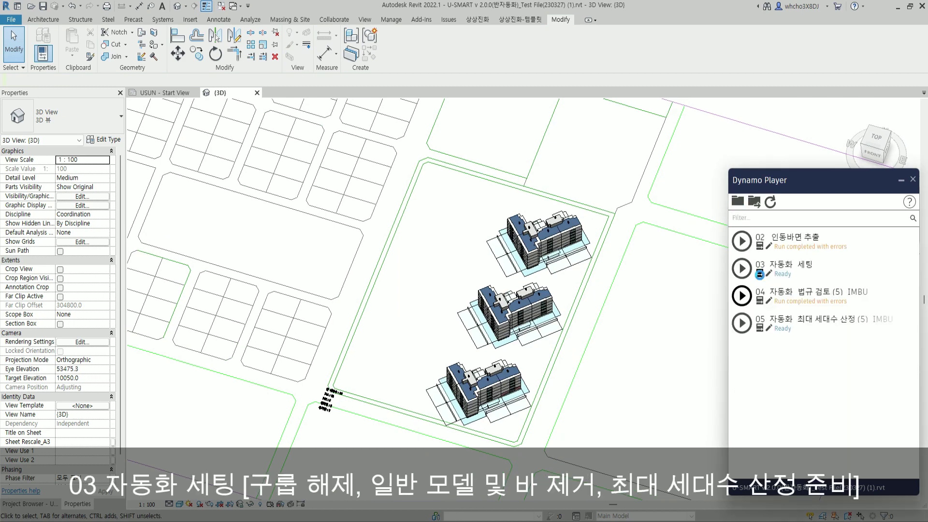
- Run the 03 자동화 세팅 script, then check the top and middle regenerated building groups
click(762, 278)
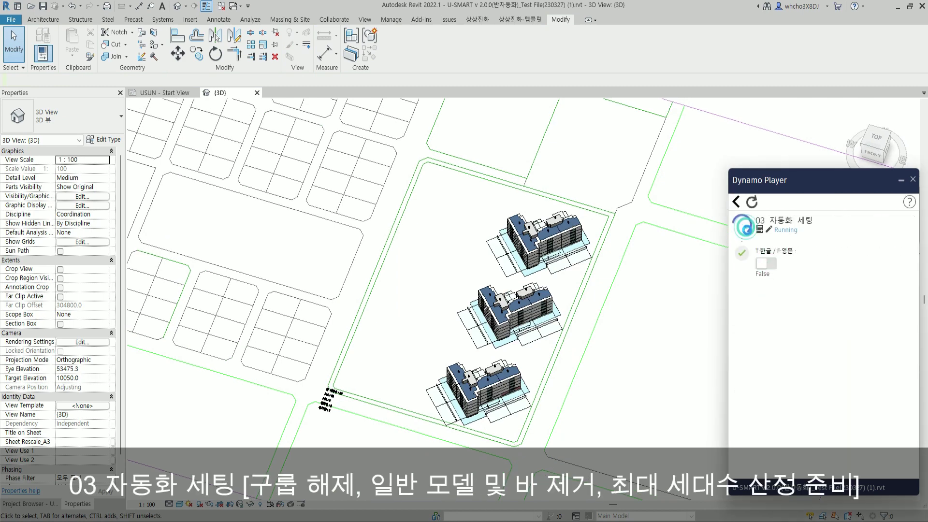
click(737, 202)
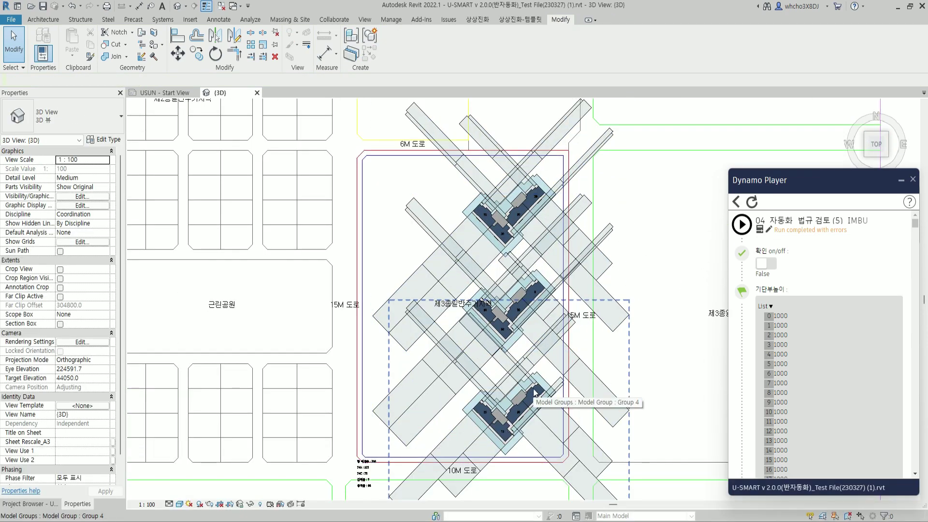
scroll(394, 407, up, 5)
scroll(394, 407, down, 5)
click(551, 180)
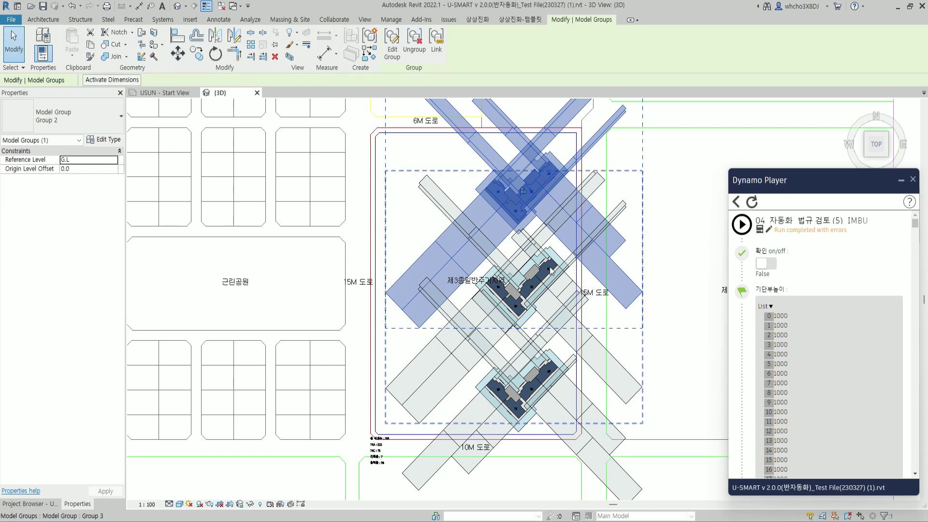
click(575, 271)
scroll(580, 270, up, 4)
key(Escape)
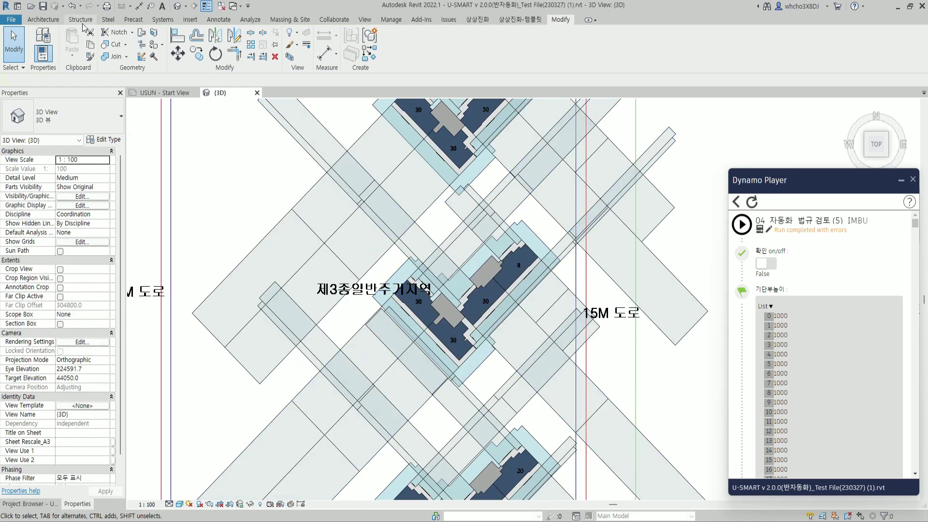
- Set 채광창 벽면으로부터 이격 to 0 in Project Information and confirm it
click(502, 253)
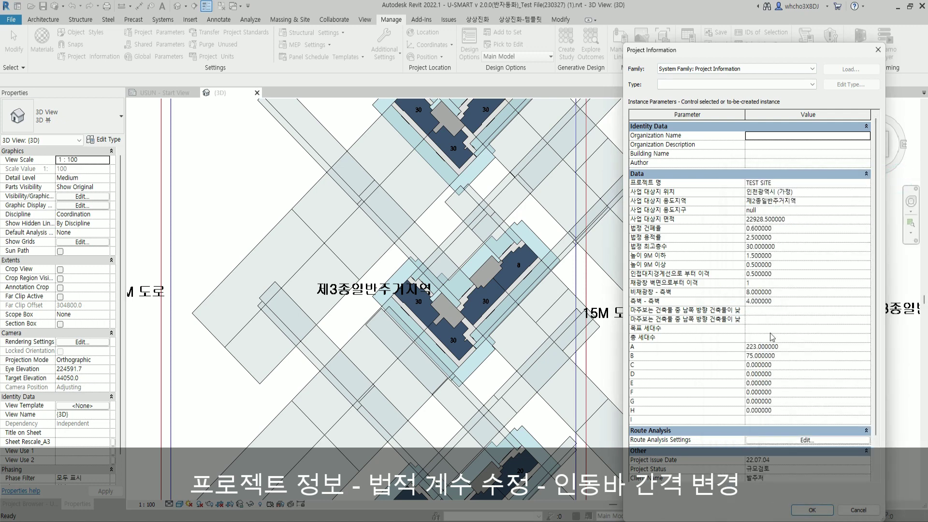
click(764, 283)
text(0.8)
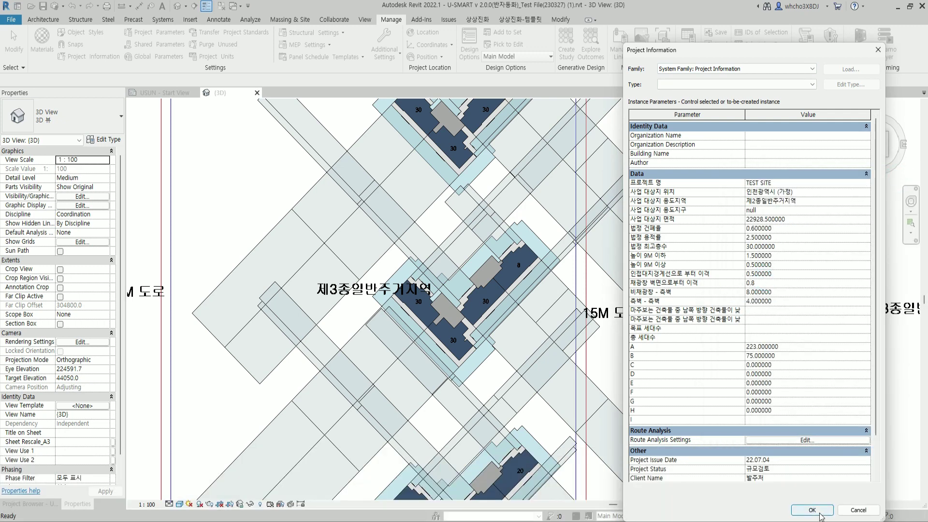
click(819, 511)
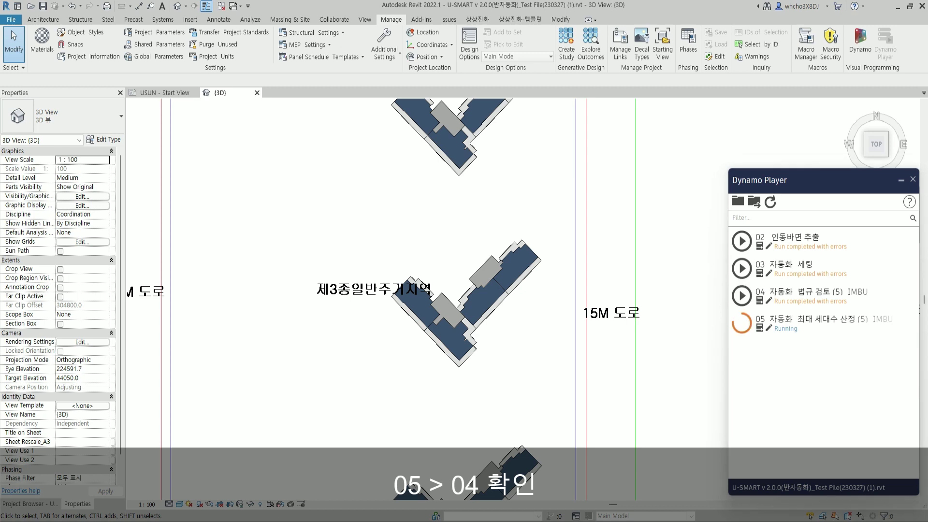
- Rerun script 04 자동화 법규 검토 and zoom in on the regenerated tower masses
click(741, 296)
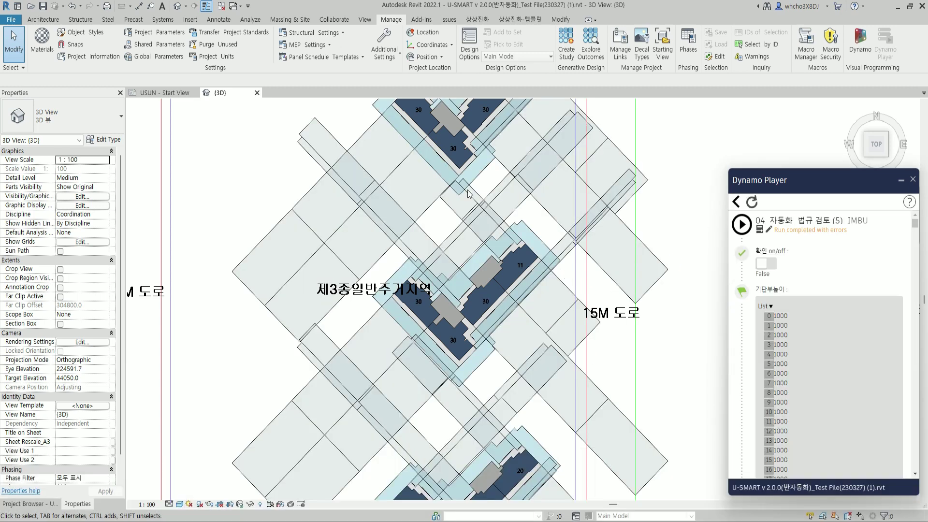
scroll(466, 199, up, 3)
scroll(458, 193, up, 3)
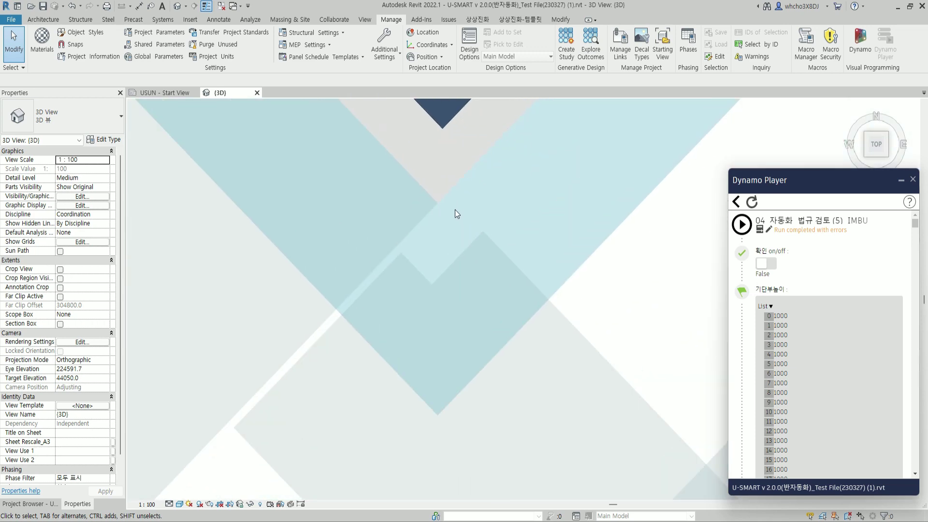
- Nudge the purple tower mass group three steps to the left
click(594, 346)
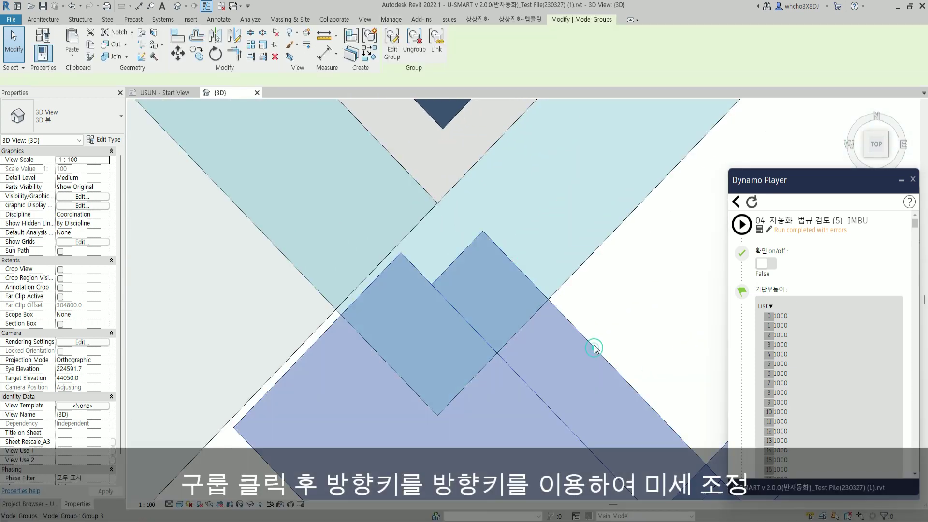
scroll(611, 326, down, 3)
scroll(628, 319, up, 2)
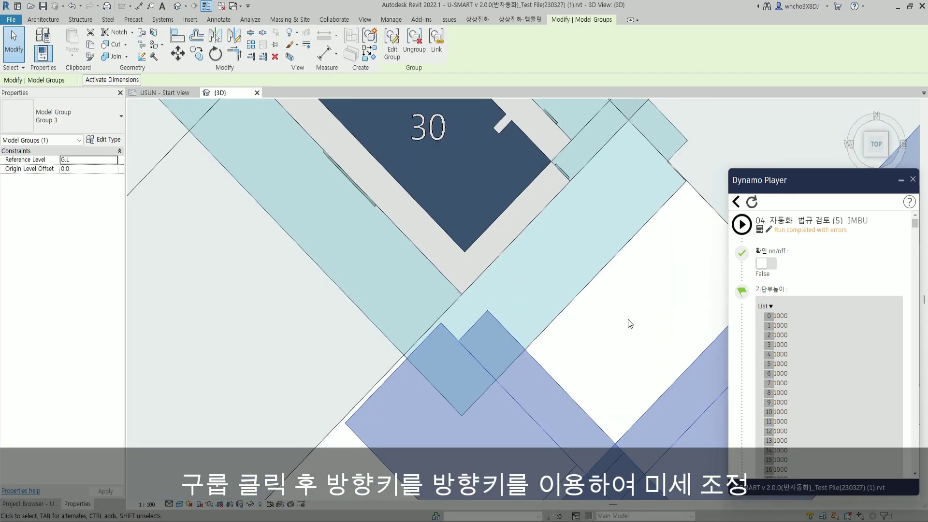
key(Left)
key(Left)
key(Left)
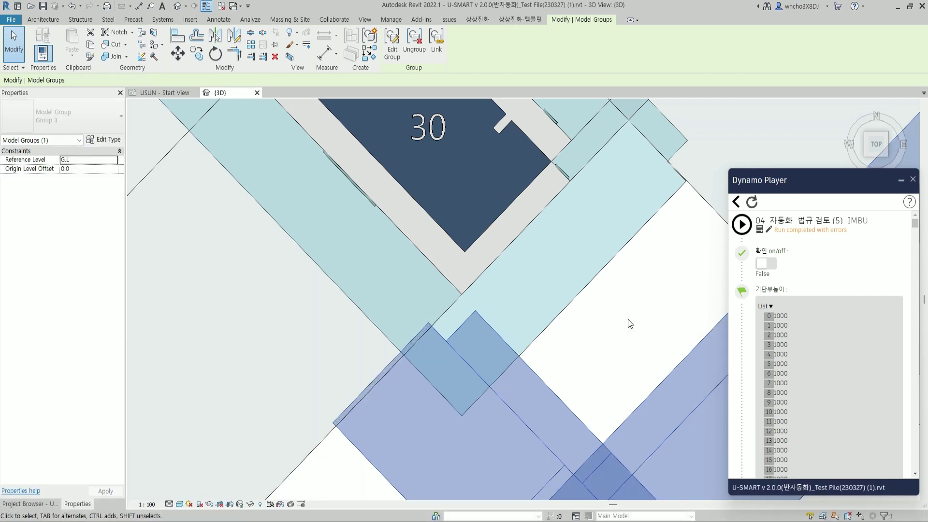
key(Left)
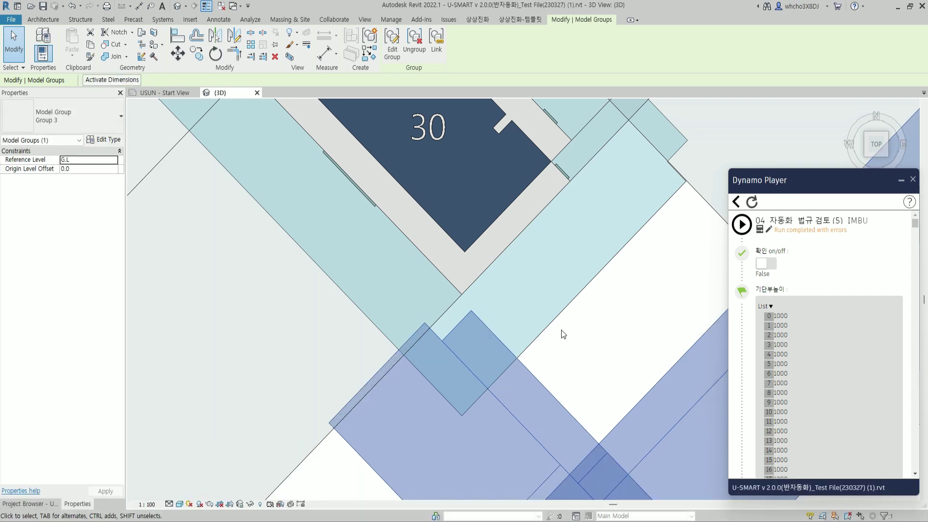
key(Left)
- Bring the next tower group into view and nudge it one step up
scroll(595, 319, down, 2)
scroll(622, 307, down, 2)
scroll(568, 304, down, 2)
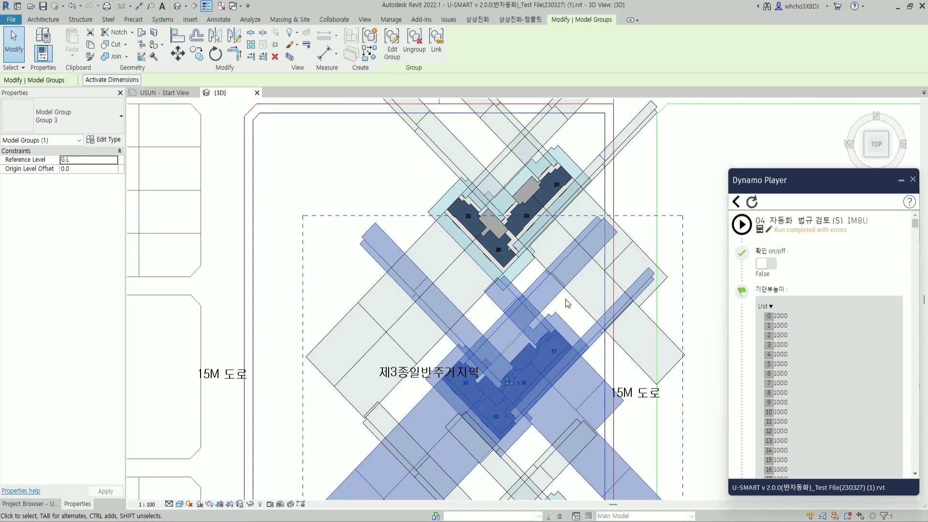
middle_drag(603, 372, 578, 312)
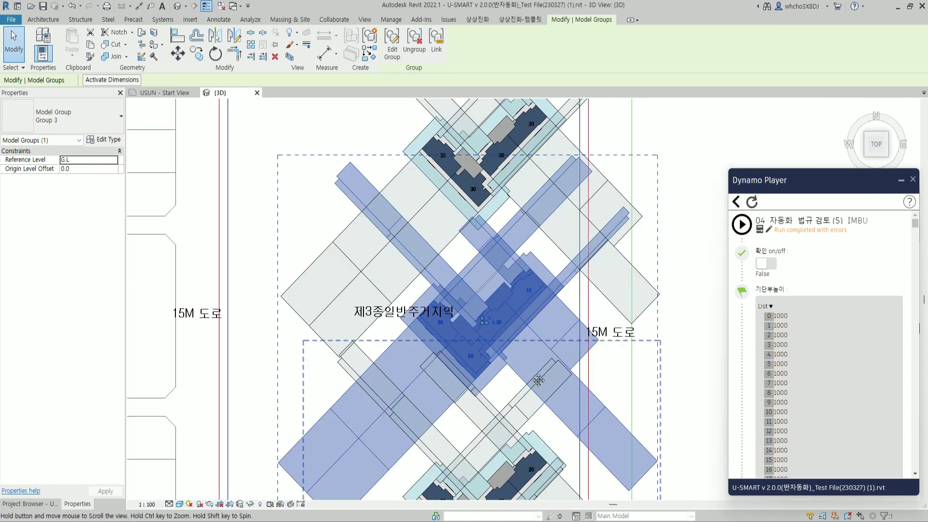
middle_drag(538, 380, 530, 234)
scroll(531, 234, up, 3)
scroll(533, 234, up, 1)
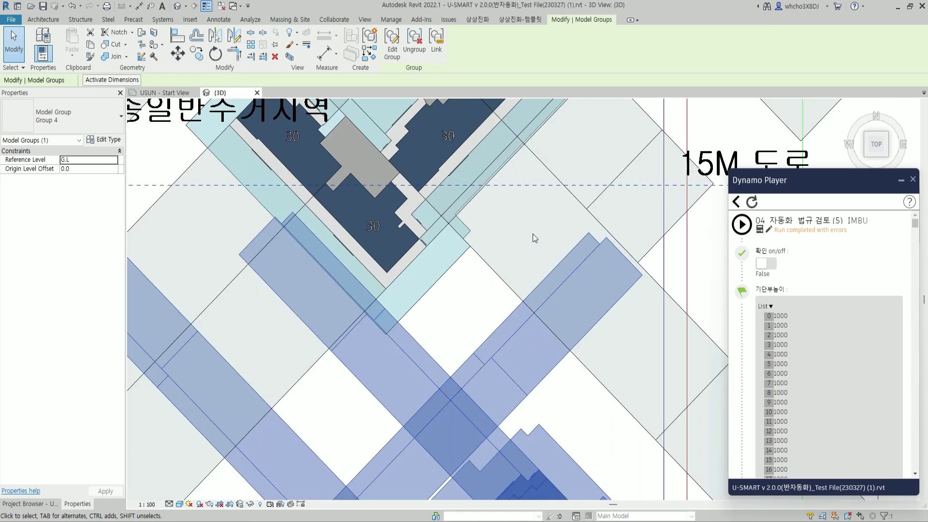
key(Up)
key(Up)
key(Up)
key(Up)
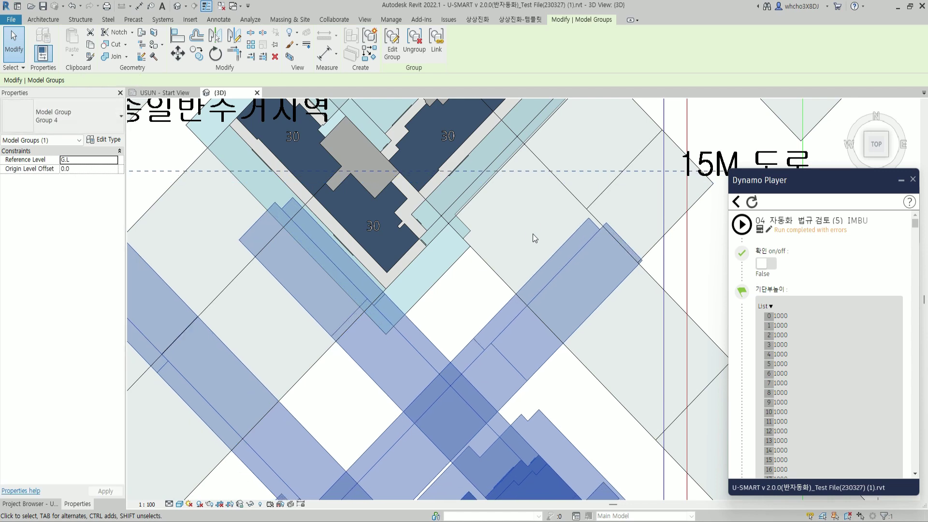
scroll(533, 234, down, 3)
scroll(533, 234, down, 2)
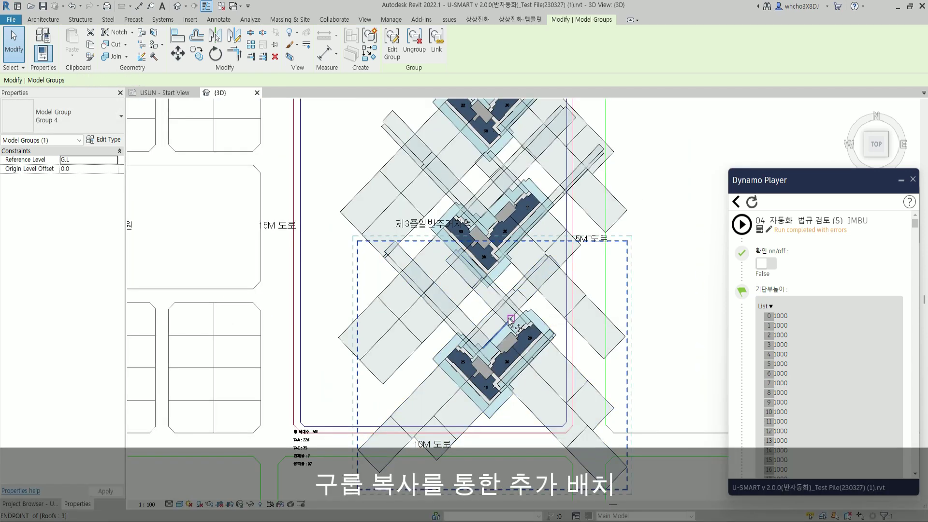
- Copy the tower group to the left with CO and nudge the copy slightly down
scroll(511, 320, up, 2)
key(c)
key(o)
click(529, 357)
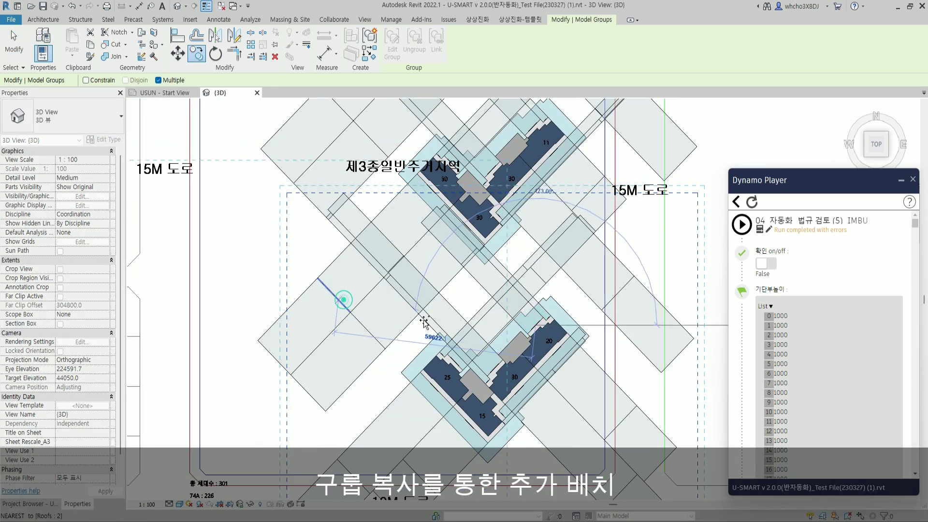
click(333, 333)
key(Escape)
middle_drag(414, 375, 498, 309)
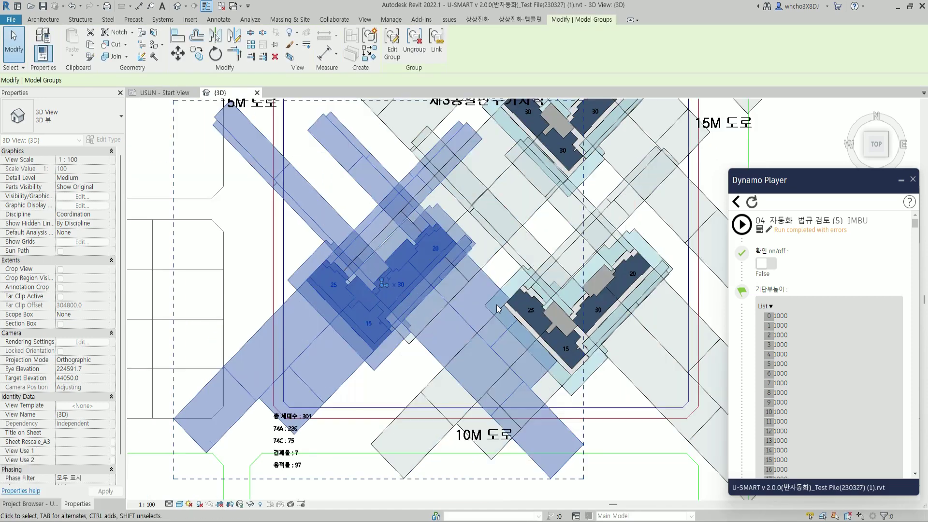
scroll(541, 314, up, 2)
click(541, 314)
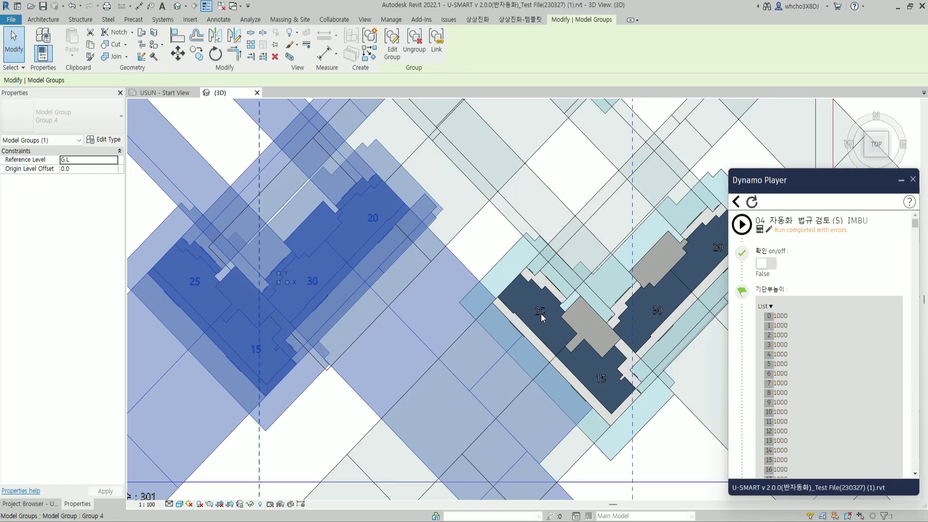
key(Down)
key(Down)
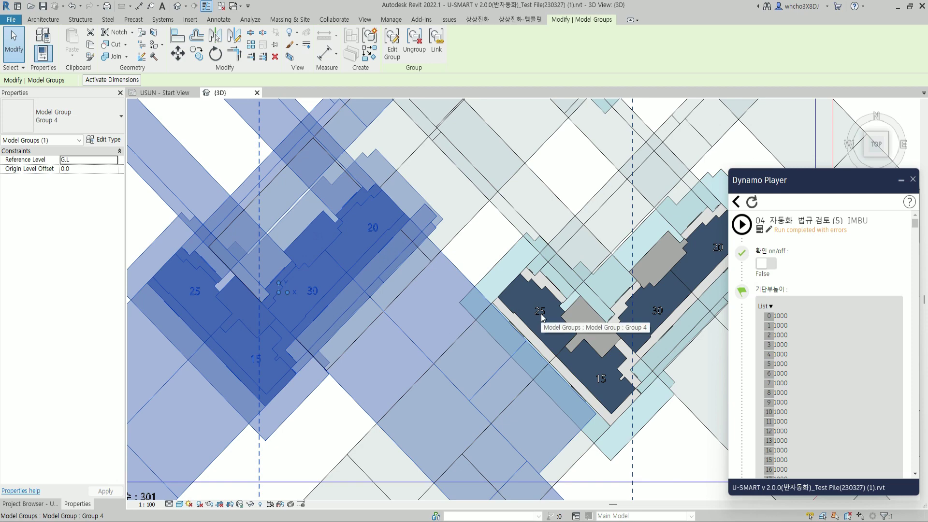
- Place a second copy of the tower group further up the plot
scroll(541, 314, down, 1)
scroll(538, 349, down, 2)
scroll(562, 226, down, 2)
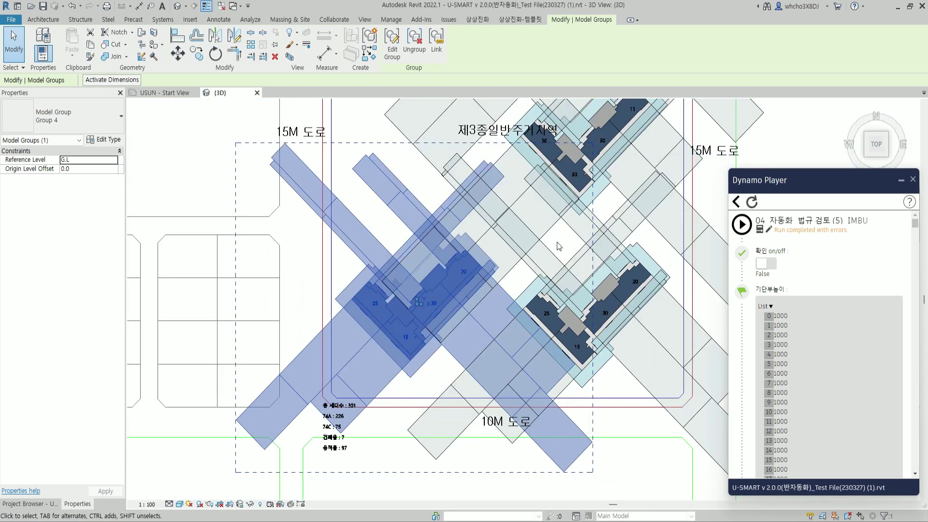
scroll(557, 247, down, 2)
scroll(553, 305, up, 1)
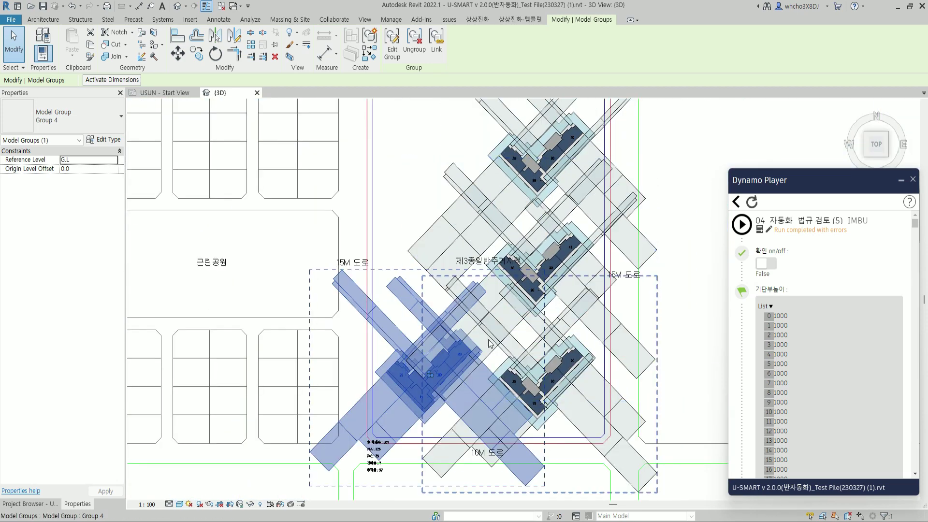
key(c)
key(o)
click(507, 367)
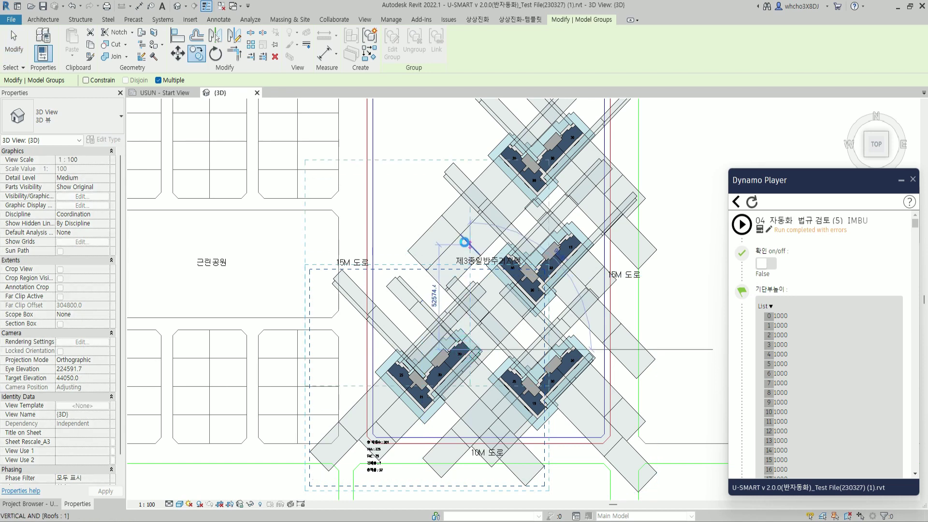
click(507, 260)
scroll(604, 281, up, 2)
scroll(672, 301, up, 3)
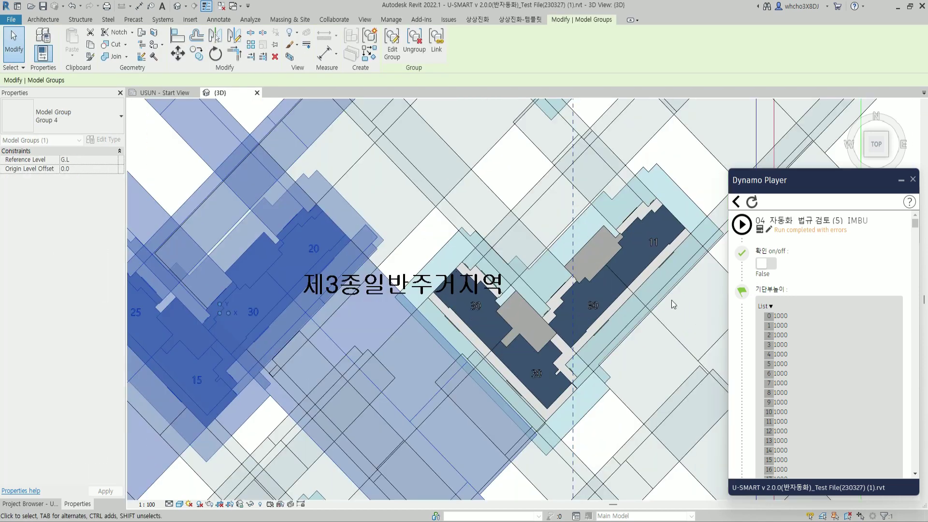
- Nudge the second copy two steps up and review the five groups across the site
key(Up)
key(Up)
key(Up)
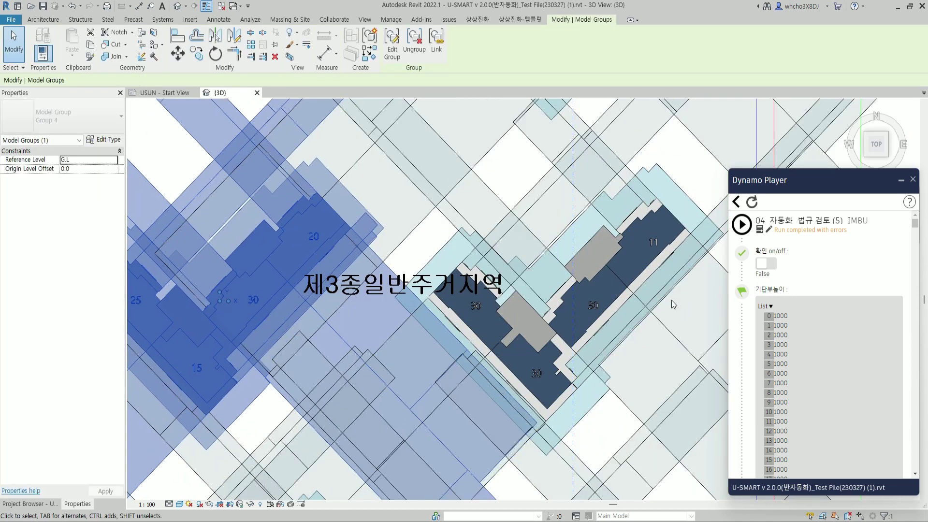
key(Up)
key(Up)
key(Up)
scroll(671, 301, down, 5)
mouse_move(489, 248)
middle_down()
mouse_move(546, 234)
mouse_move(541, 257)
middle_up()
scroll(494, 274, down, 2)
scroll(498, 324, down, 3)
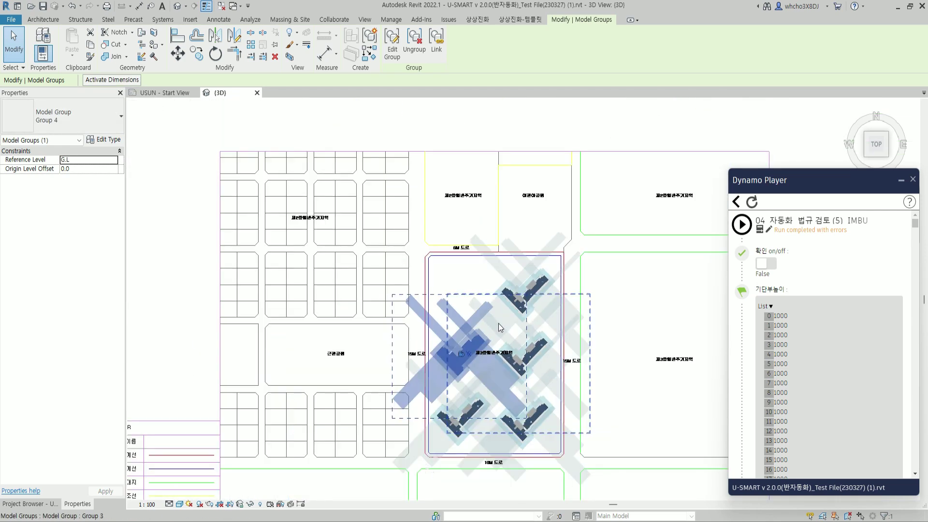
- Pan over to the building-type table and its 84㎡ row, cancelling a stray move
middle_drag(498, 324, 471, 318)
middle_drag(547, 311, 314, 290)
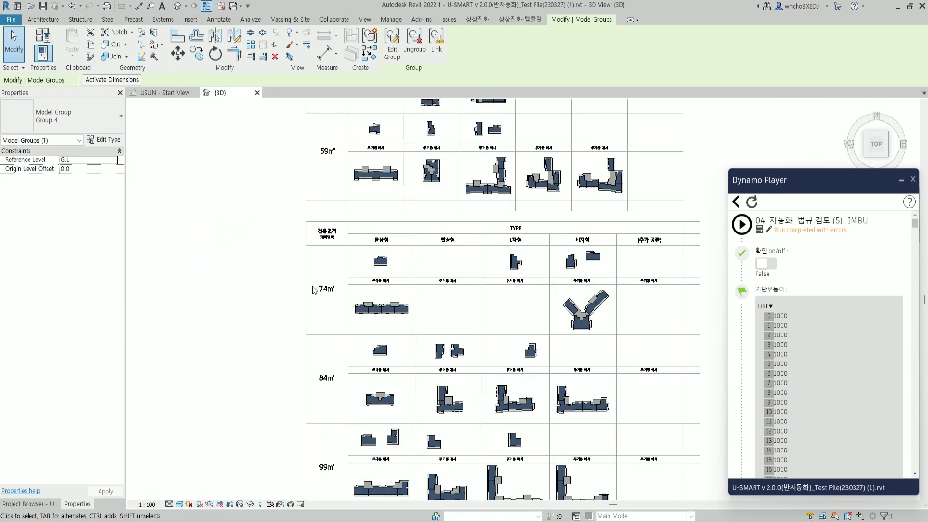
middle_drag(476, 386, 501, 343)
key(m)
key(v)
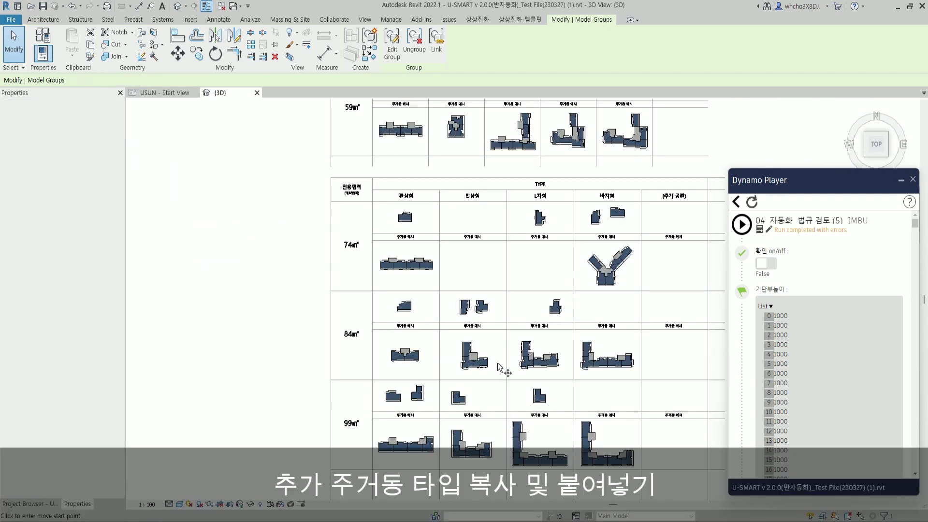
click(495, 370)
key(Escape)
key(Escape)
- Select the 84C building from the 84㎡ row and move it onto the site plot
drag(454, 341, 495, 373)
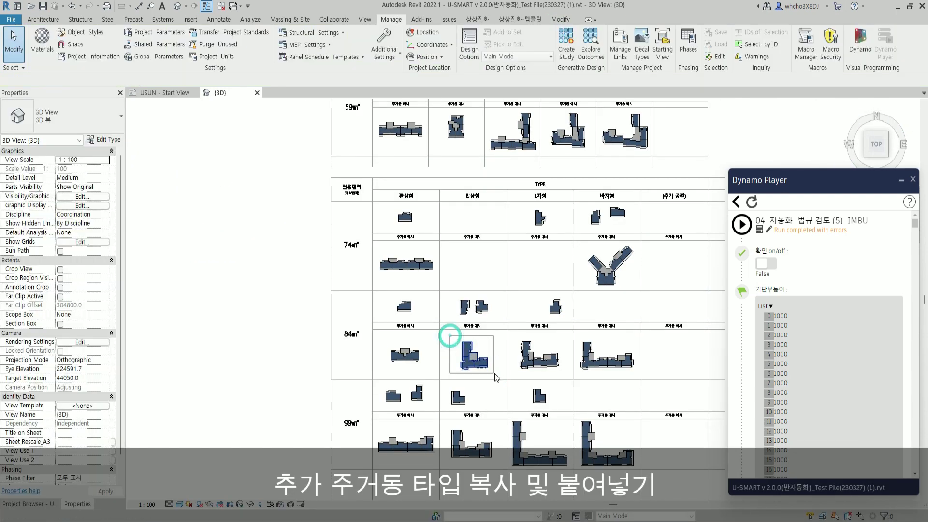
key(m)
key(v)
click(484, 370)
scroll(393, 308, down, 3)
scroll(265, 282, up, 3)
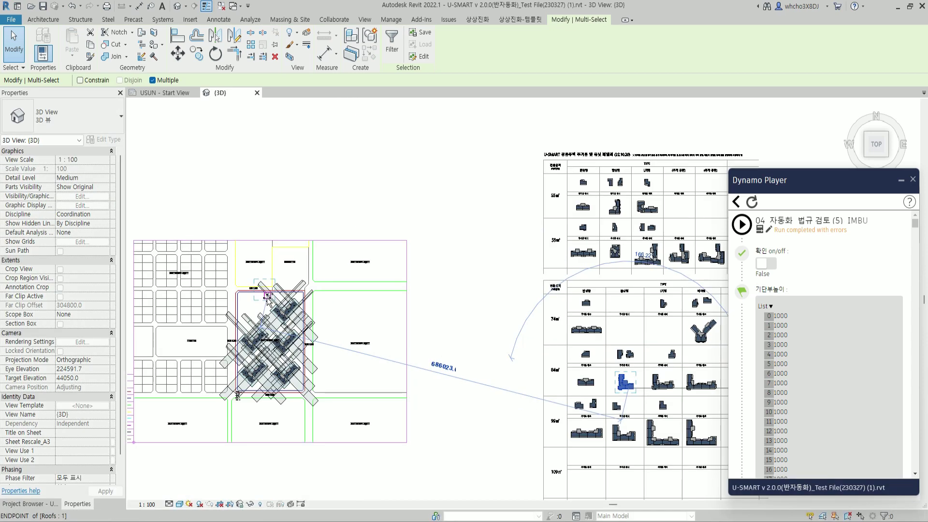
scroll(270, 285, up, 2)
- Rotate the placed 84C building by 45 degrees
key(r)
key(o)
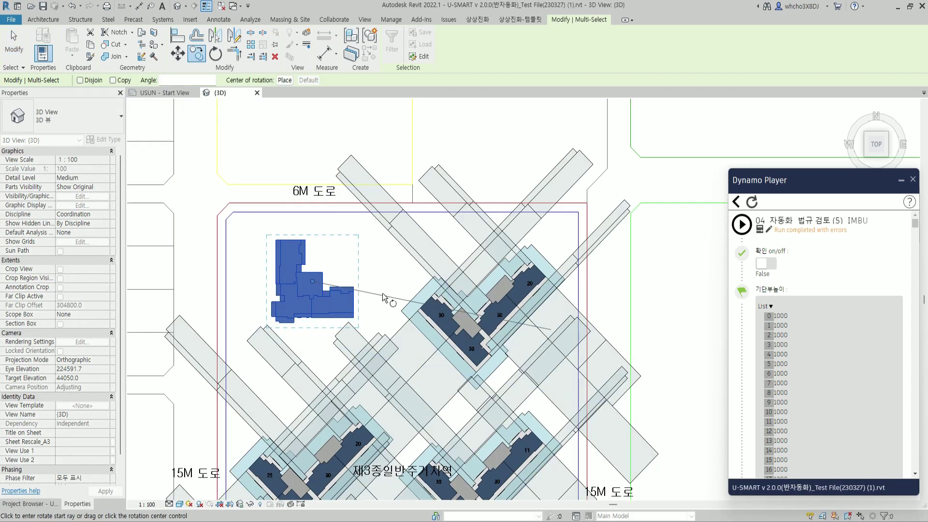
click(386, 294)
key(Return)
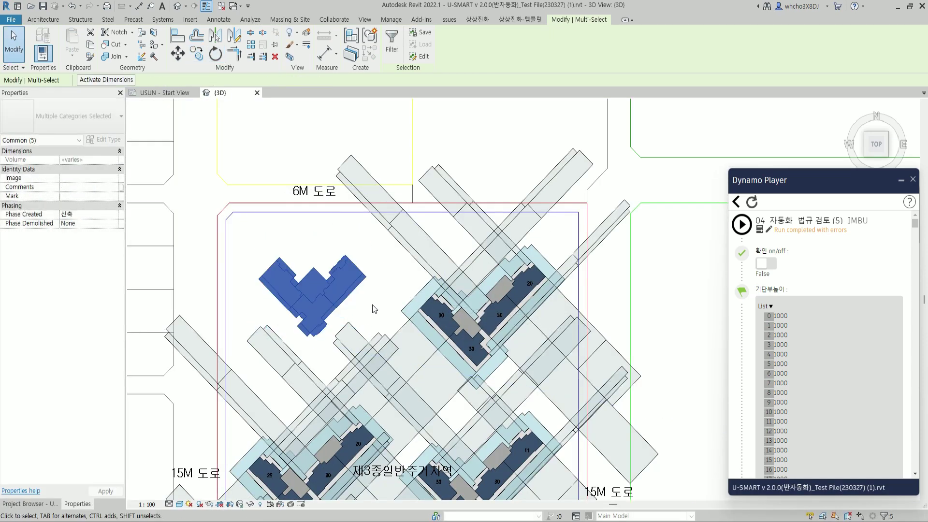
scroll(435, 309, up, 2)
scroll(434, 218, up, 2)
- Shift the rotated building down the plot, then nudge it left and down
drag(434, 218, 435, 261)
scroll(416, 266, up, 2)
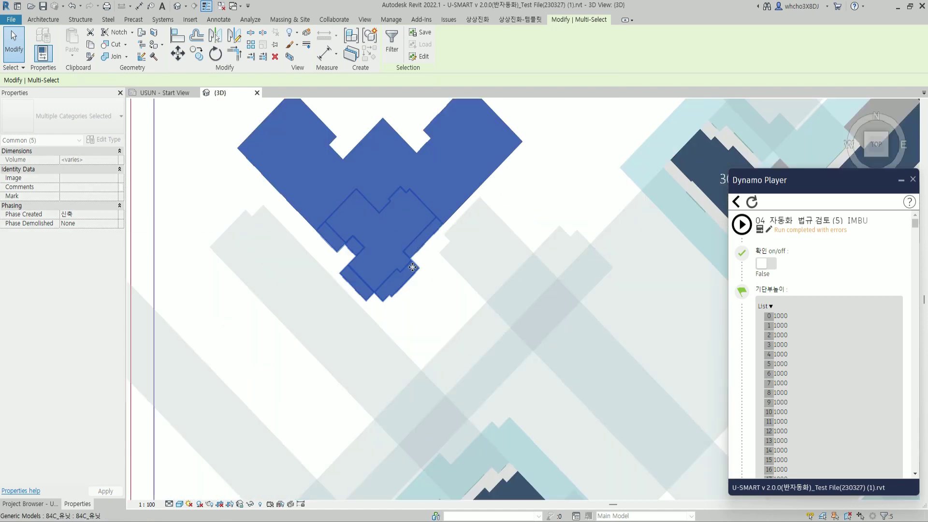
key(Left)
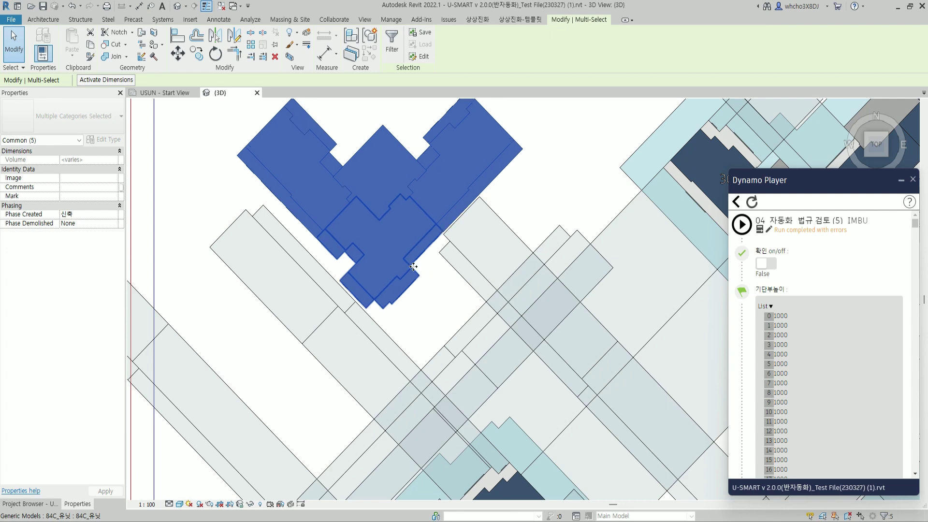
key(Down)
scroll(479, 264, down, 5)
- Rerun the 03 자동화 세팅 script from the Dynamo Player list
click(487, 196)
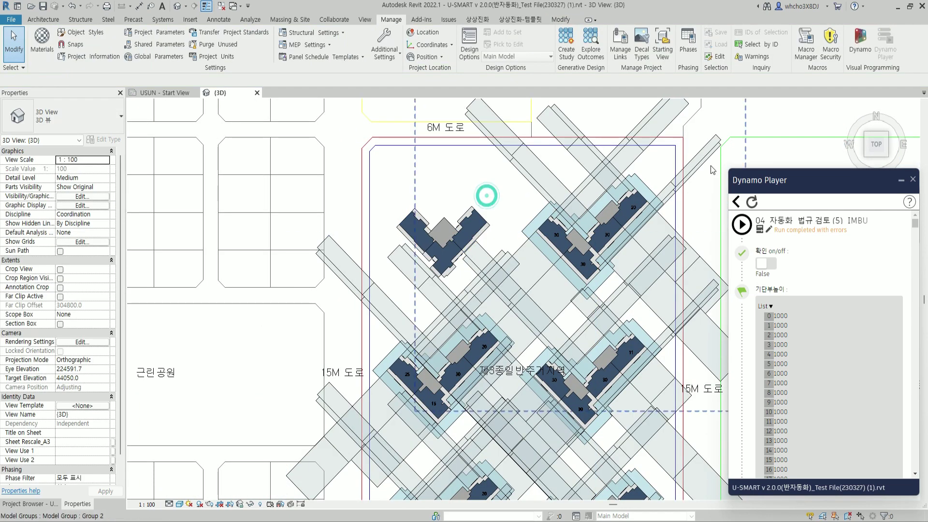
click(736, 201)
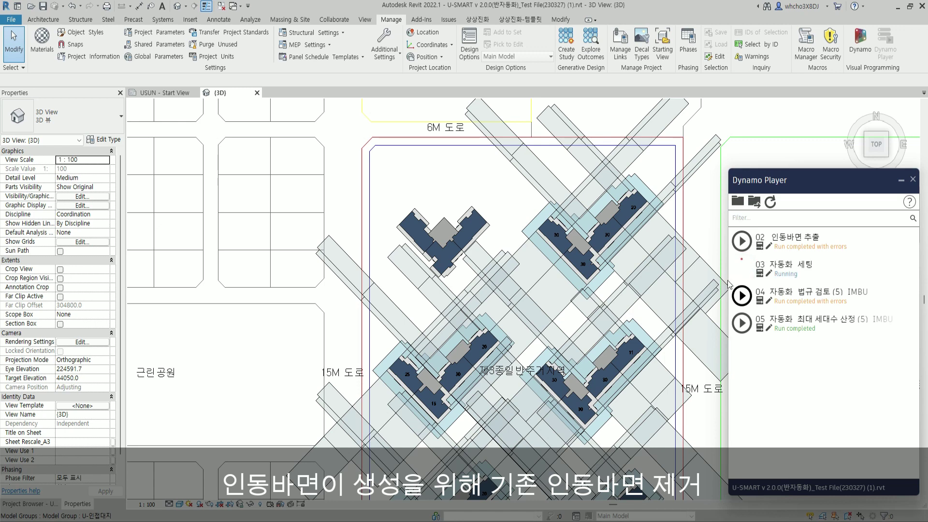
scroll(533, 249, down, 2)
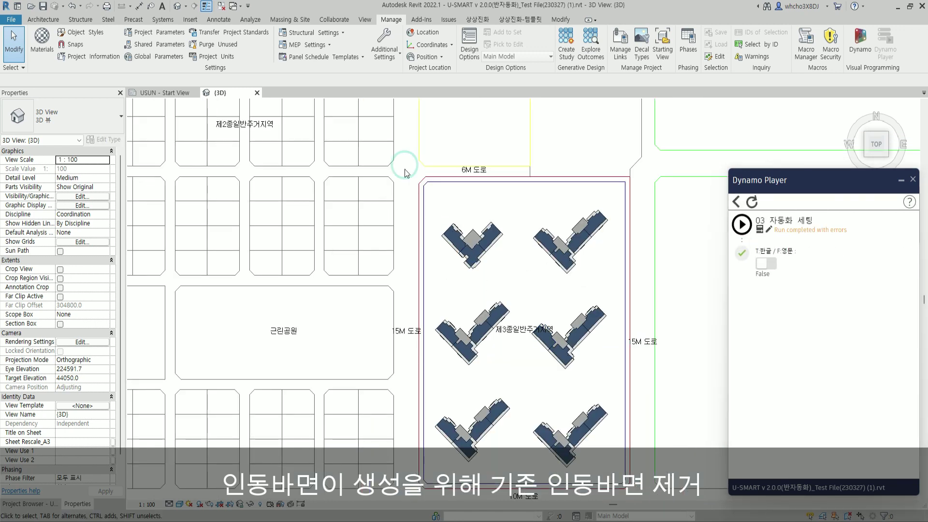
- Window-select the plot and filter it down to Structural Foundations and Walls (50 elements)
drag(406, 173, 633, 490)
click(392, 48)
click(545, 242)
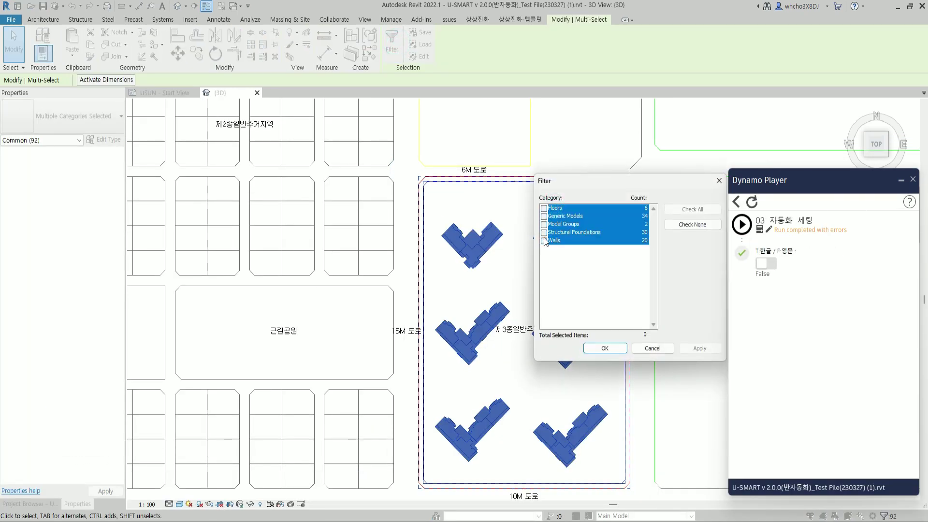
click(545, 240)
click(604, 348)
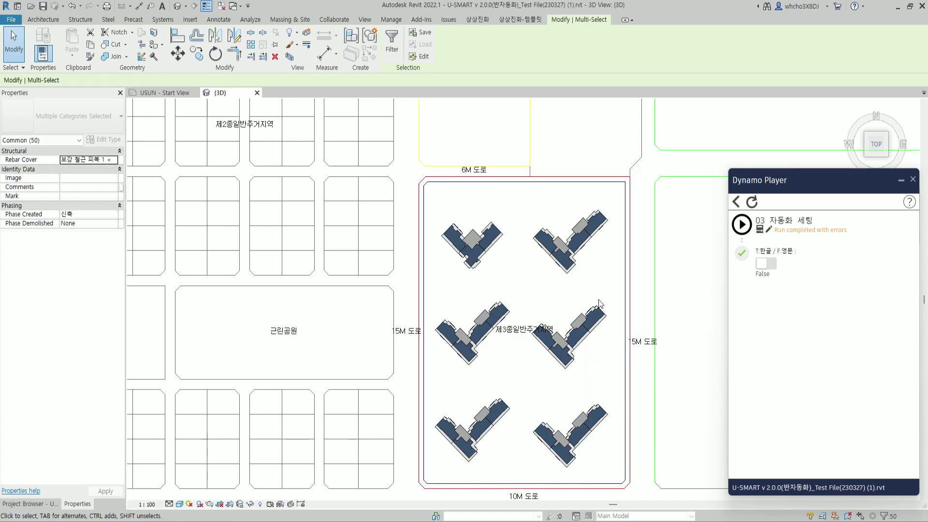
- Move the selected foundation and wall footprints into the block on the left
click(177, 54)
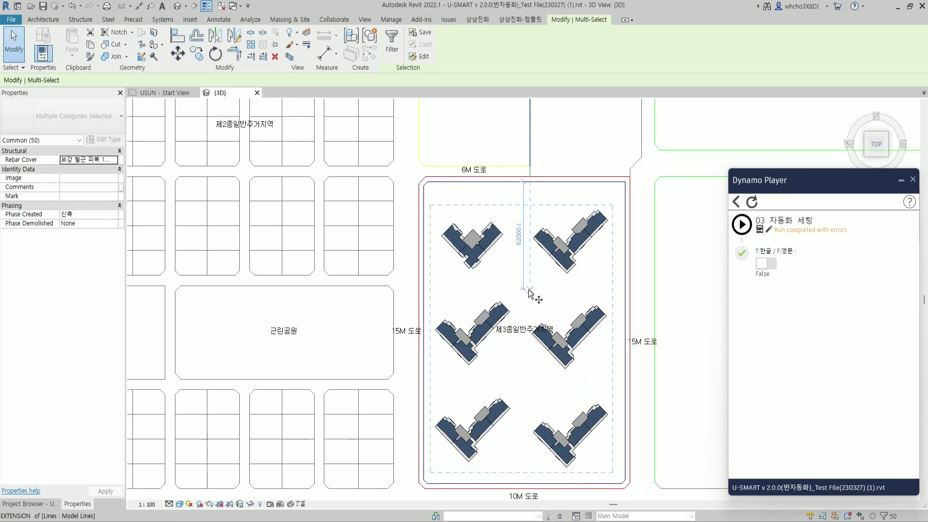
click(530, 289)
click(262, 277)
key(Escape)
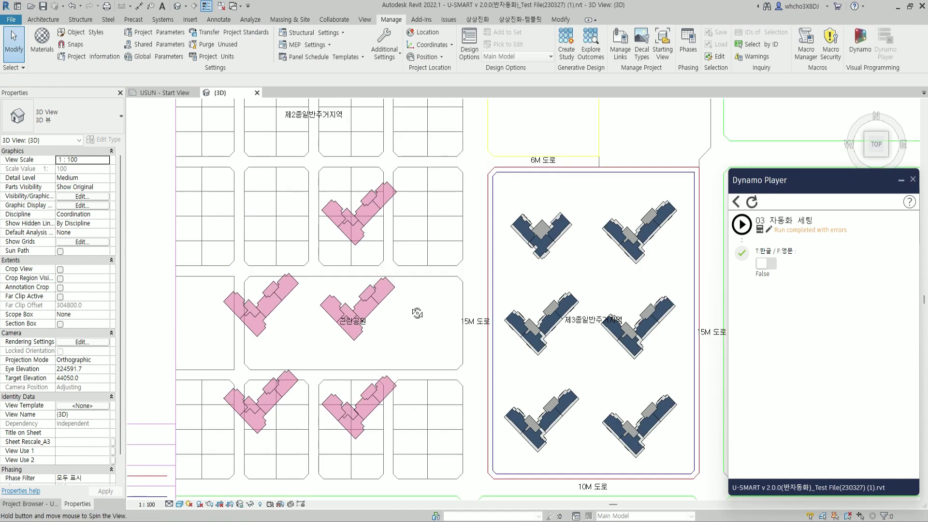
- Delete the moved footprint masses from the left blocks
shift+middle_drag(417, 315, 395, 213)
drag(162, 144, 457, 415)
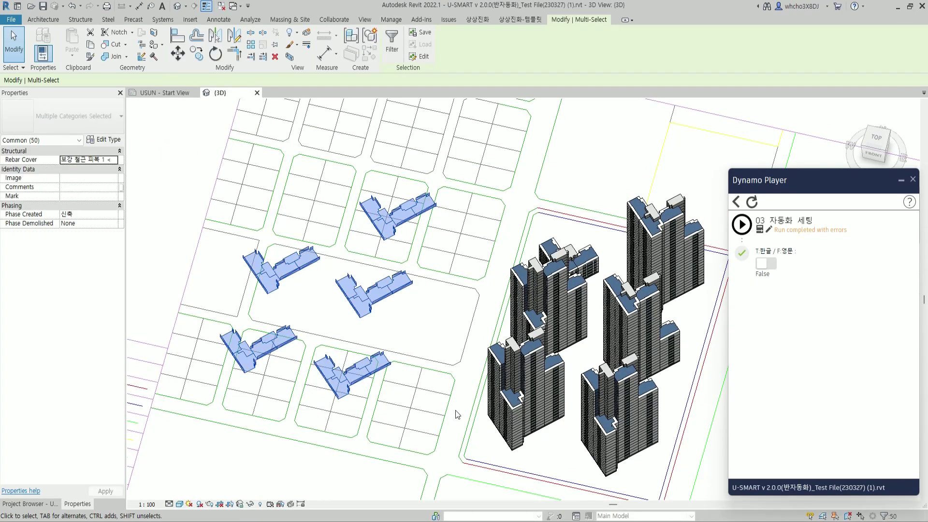
key(Delete)
click(737, 203)
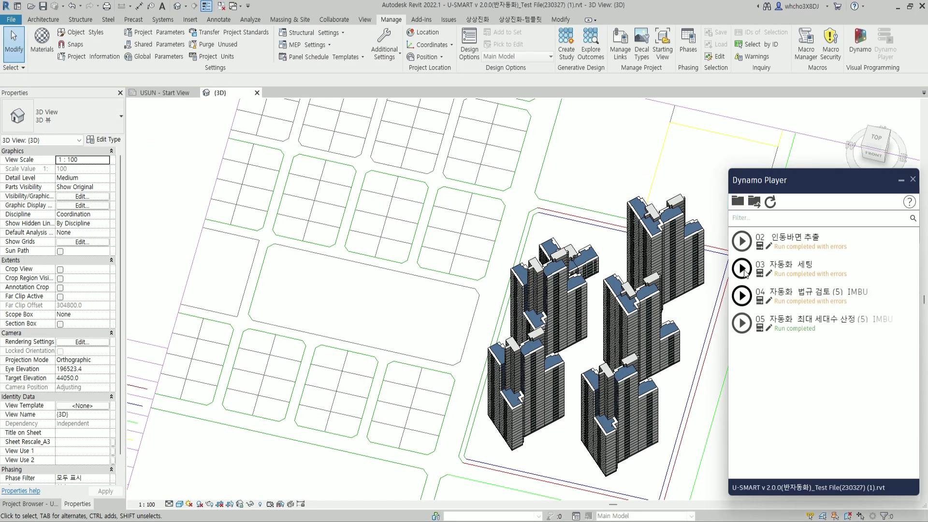
- Run the 02 인동바면 추출 script and bring the towers into the centre of view
click(742, 241)
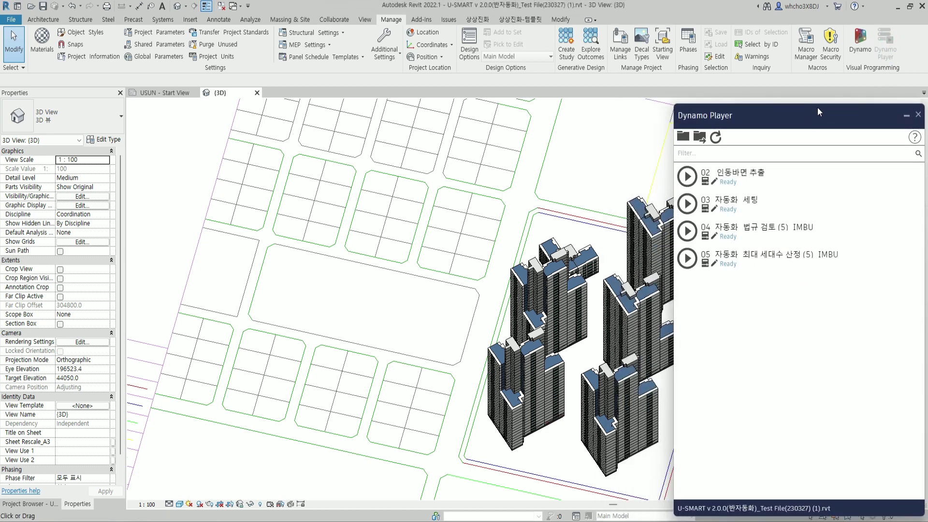
drag(674, 205, 699, 205)
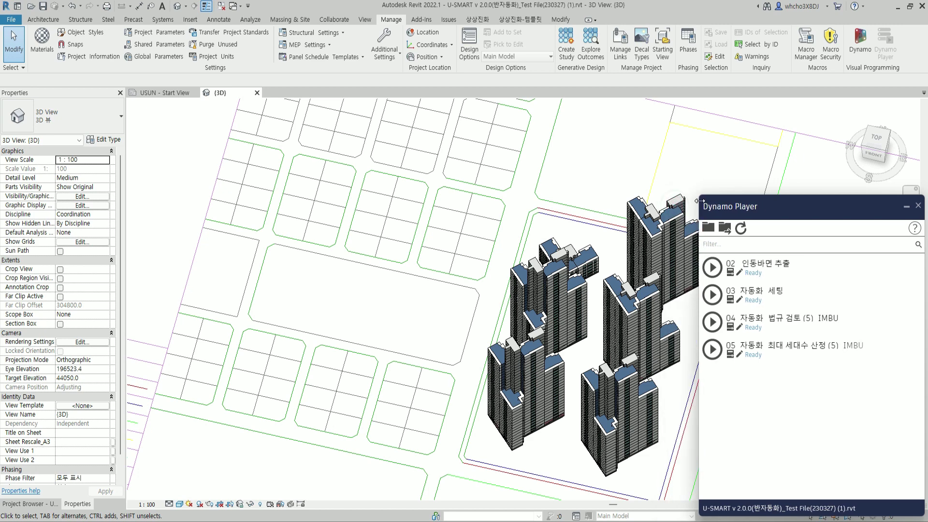
middle_drag(635, 229, 507, 193)
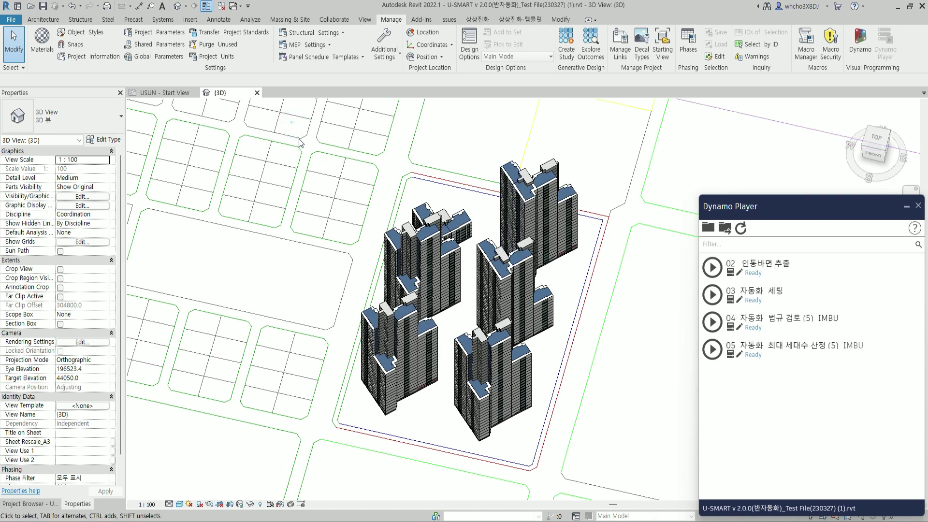
- Inspect the plot's 57 foundations and walls via filtered selection, then run the 05 maximum household script
drag(301, 143, 653, 483)
click(392, 46)
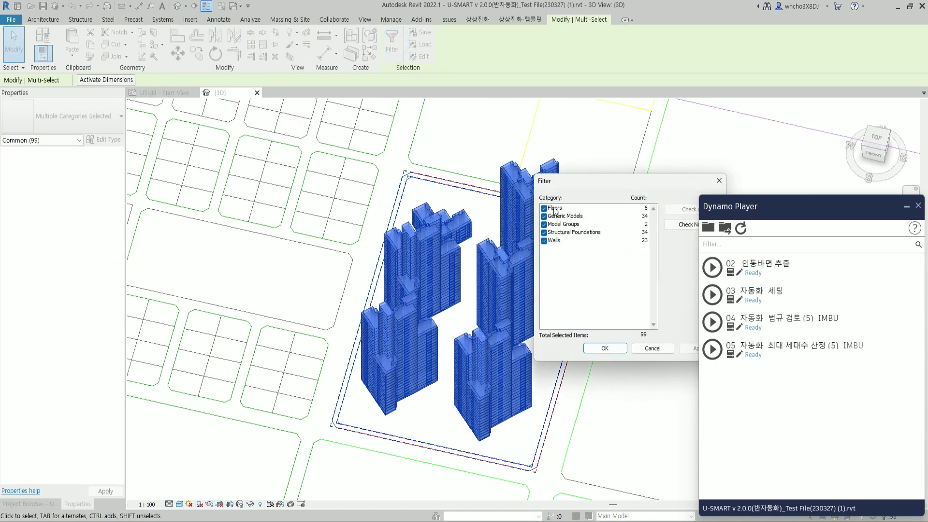
drag(555, 211, 555, 240)
click(556, 235)
click(605, 348)
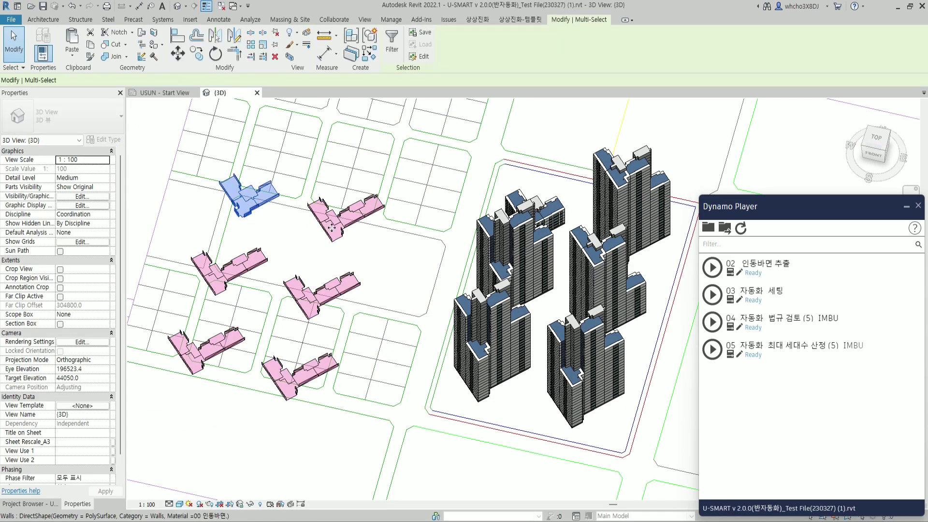
click(379, 240)
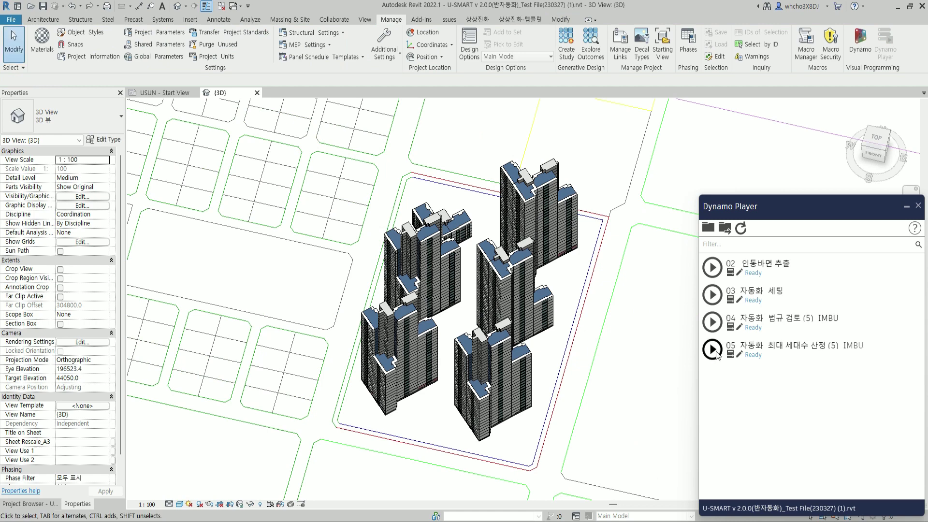
click(714, 349)
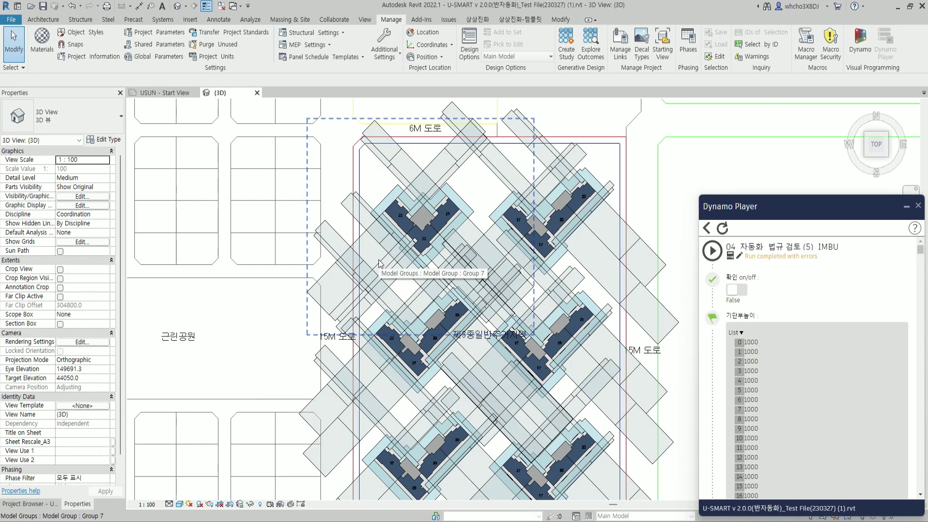
- Inspect and reposition one tower's model group, then rerun the 03 자동화 세팅 script
click(379, 264)
scroll(380, 264, up, 3)
scroll(470, 228, down, 3)
drag(470, 228, 641, 308)
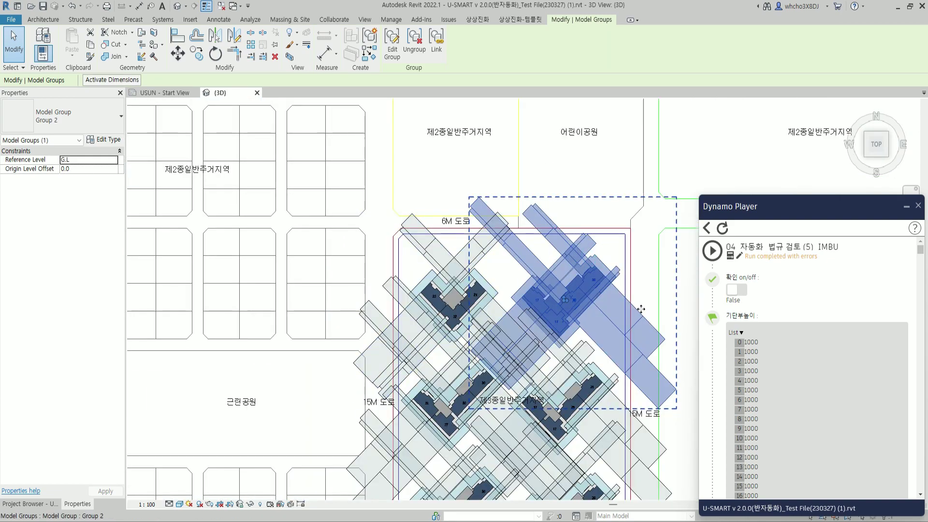
scroll(525, 414, up, 5)
scroll(525, 413, down, 5)
scroll(624, 350, up, 4)
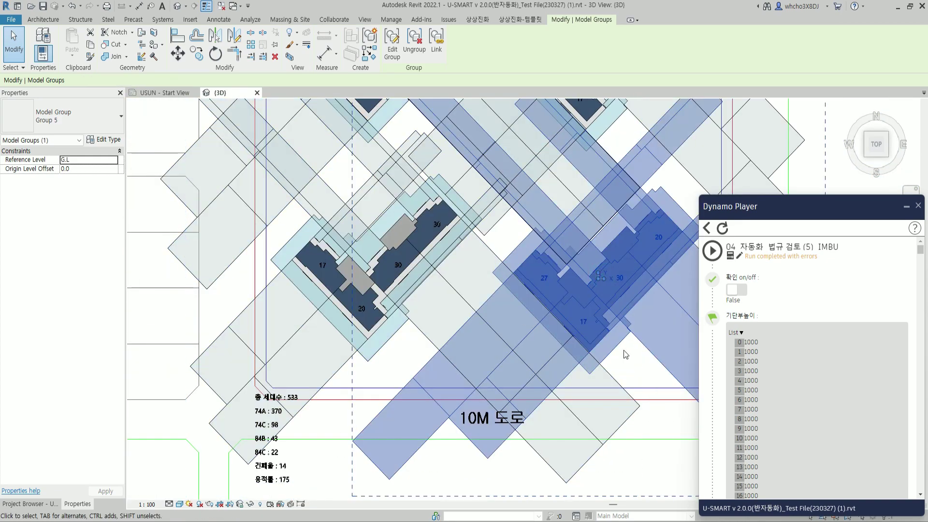
key(Escape)
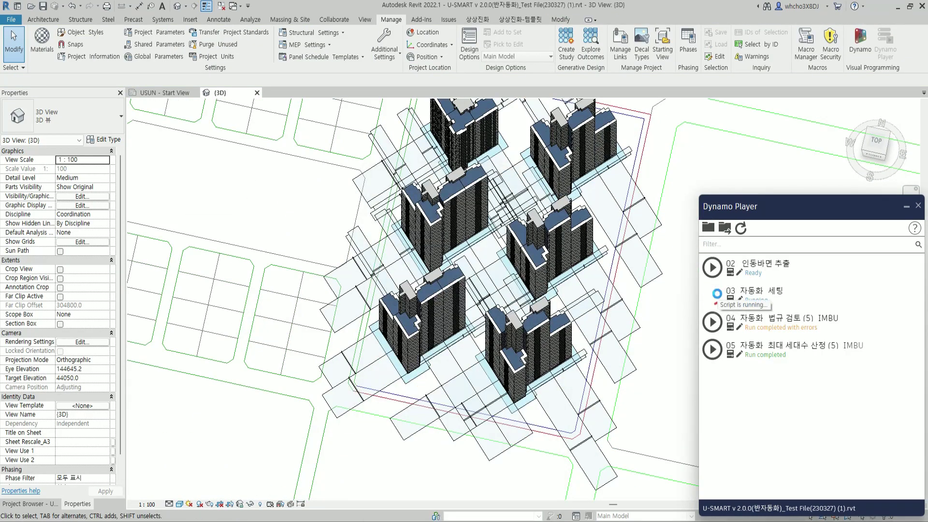
click(731, 290)
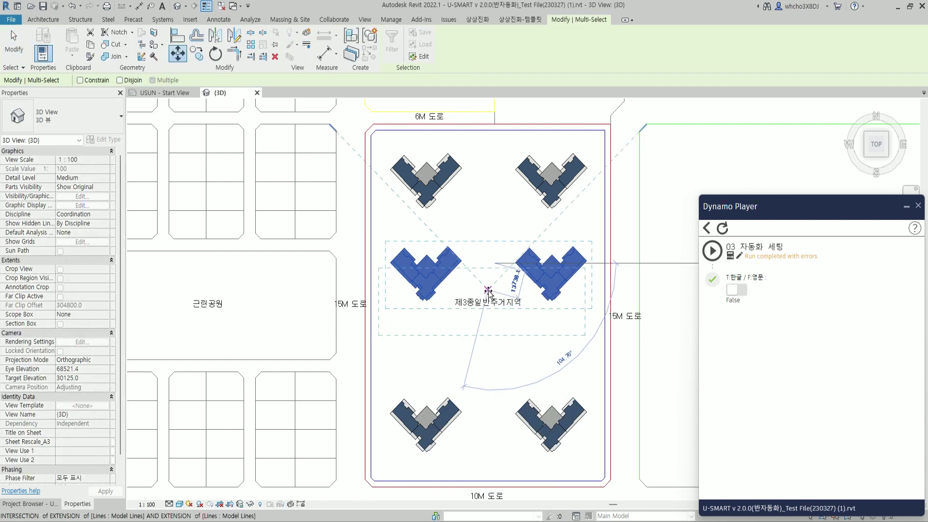
- Shift the middle towers toward the plot centre and run the 04 자동화 법규 검토 script
drag(517, 158, 498, 249)
scroll(474, 212, up, 2)
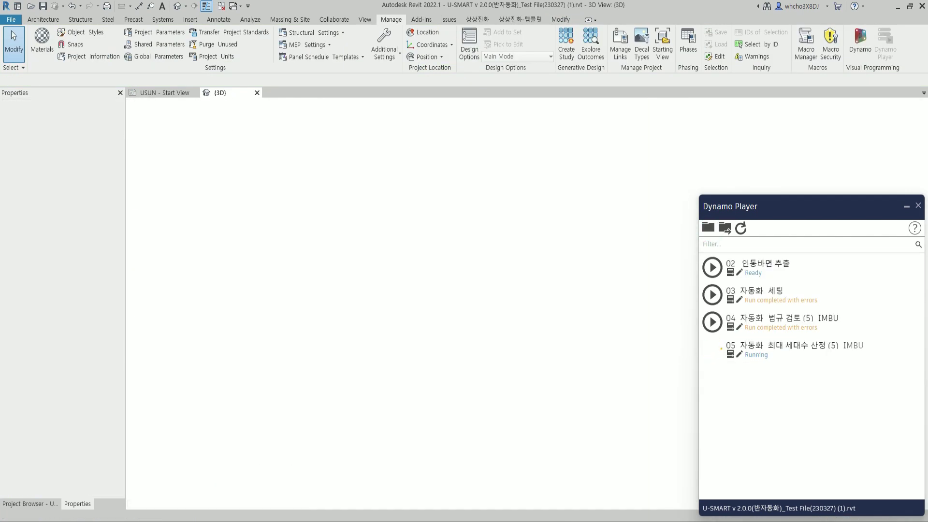
shift+middle_drag(525, 181, 730, 302)
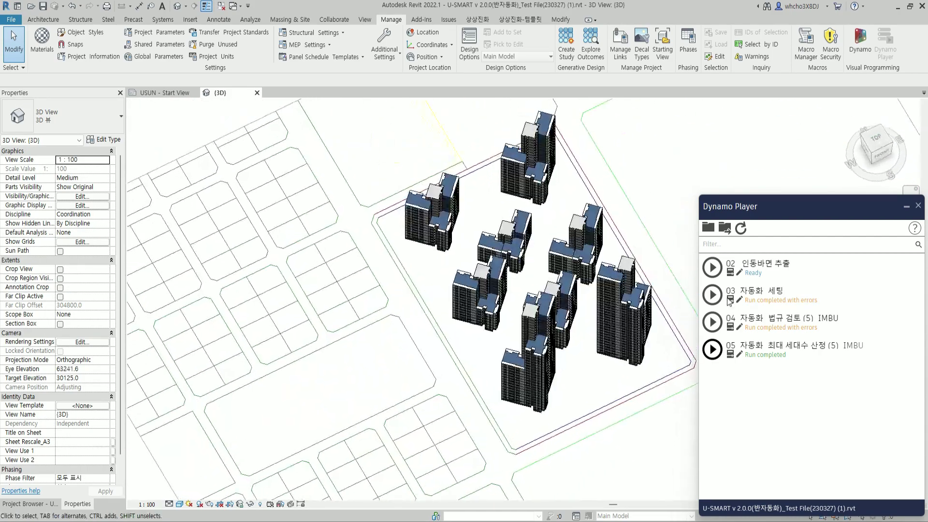
click(713, 322)
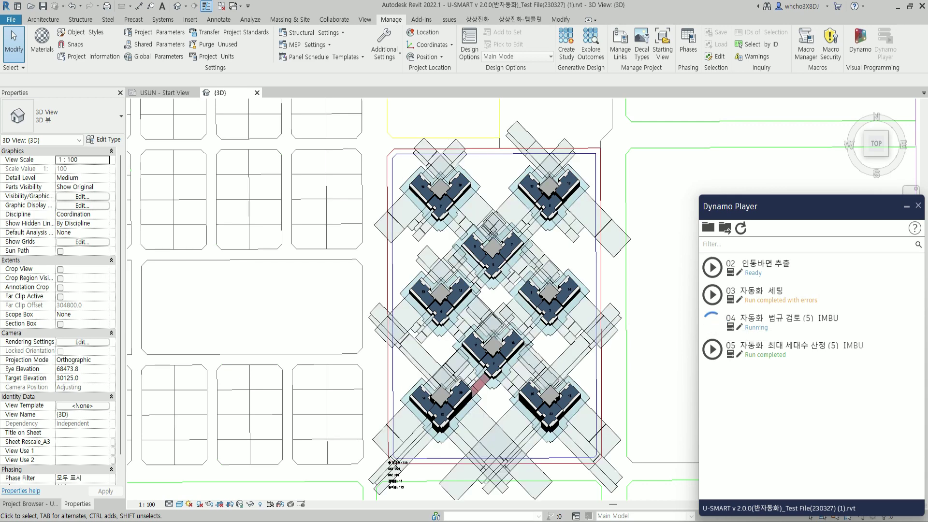
- Move the lower-left tower group (Group 6) to the centre of the plot
click(493, 372)
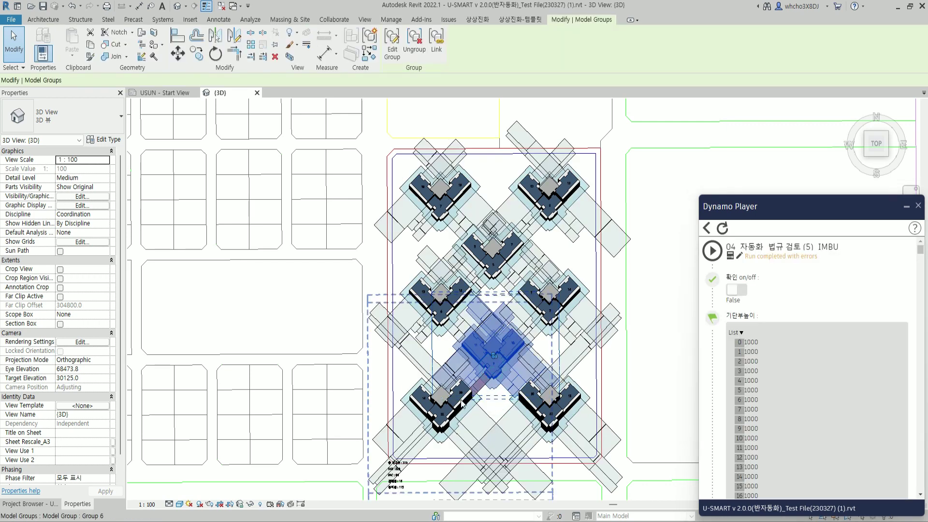
click(461, 416)
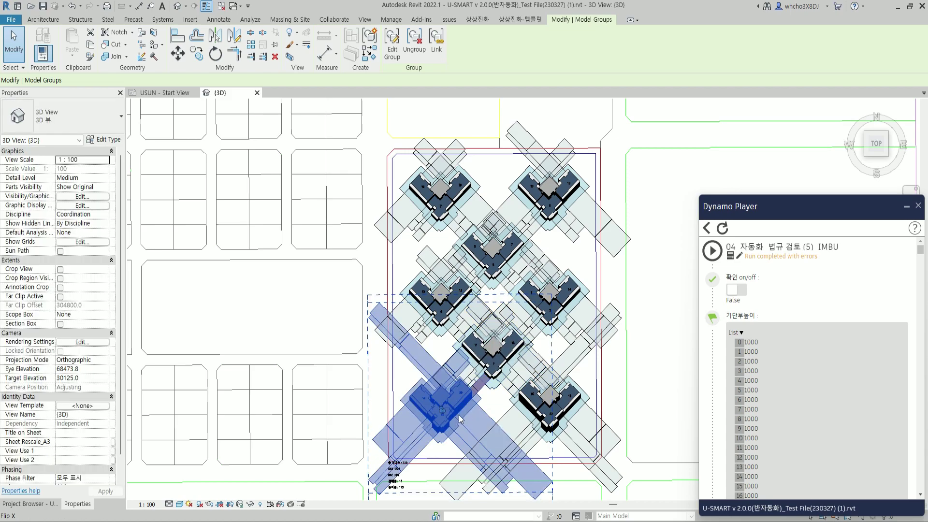
scroll(465, 415, up, 3)
drag(499, 412, 516, 341)
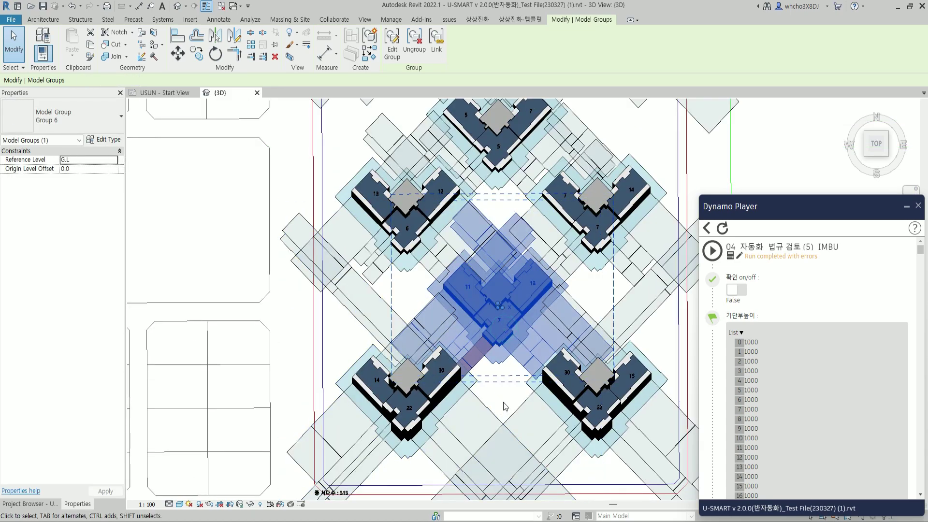
key(Escape)
scroll(506, 406, down, 2)
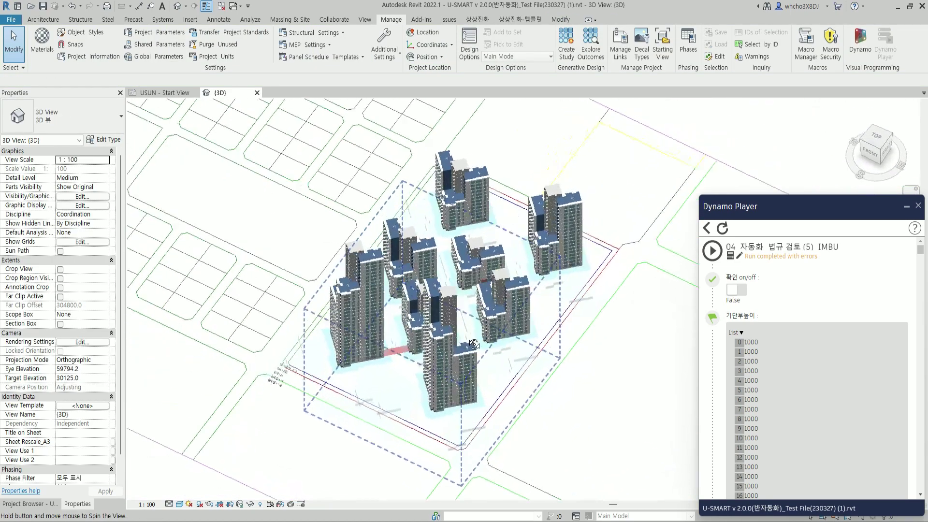